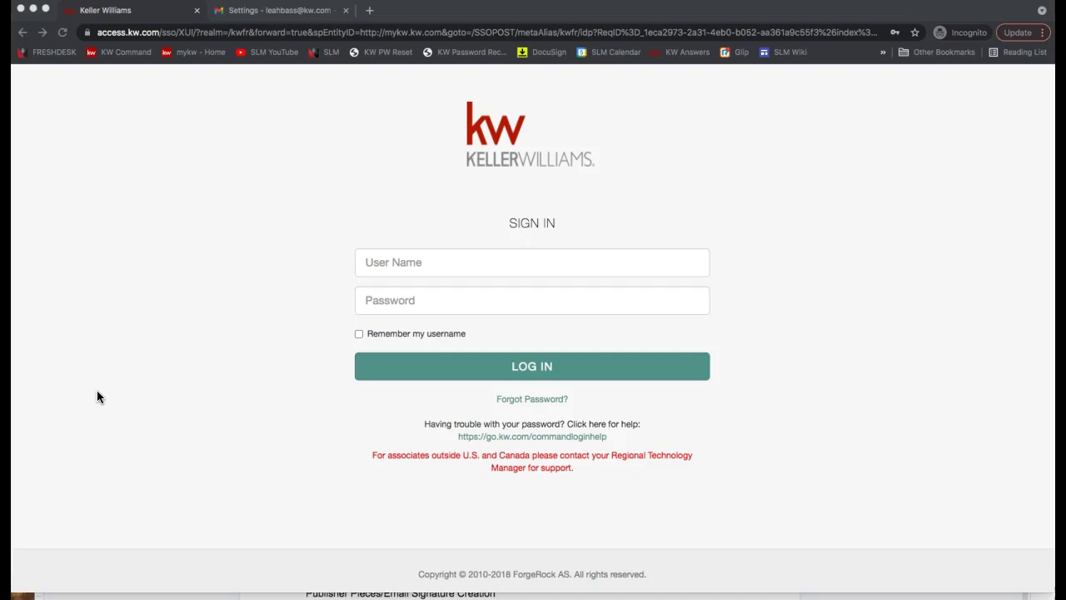
- Begin typing the username into the login field, then dismiss the saved-login suggestions
click(176, 204)
click(418, 267)
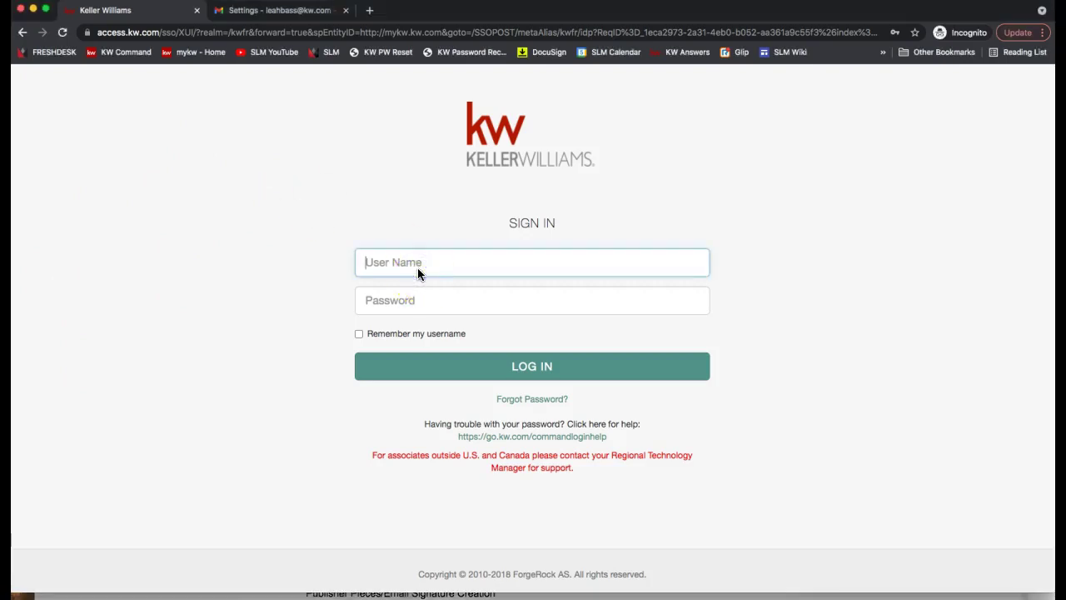
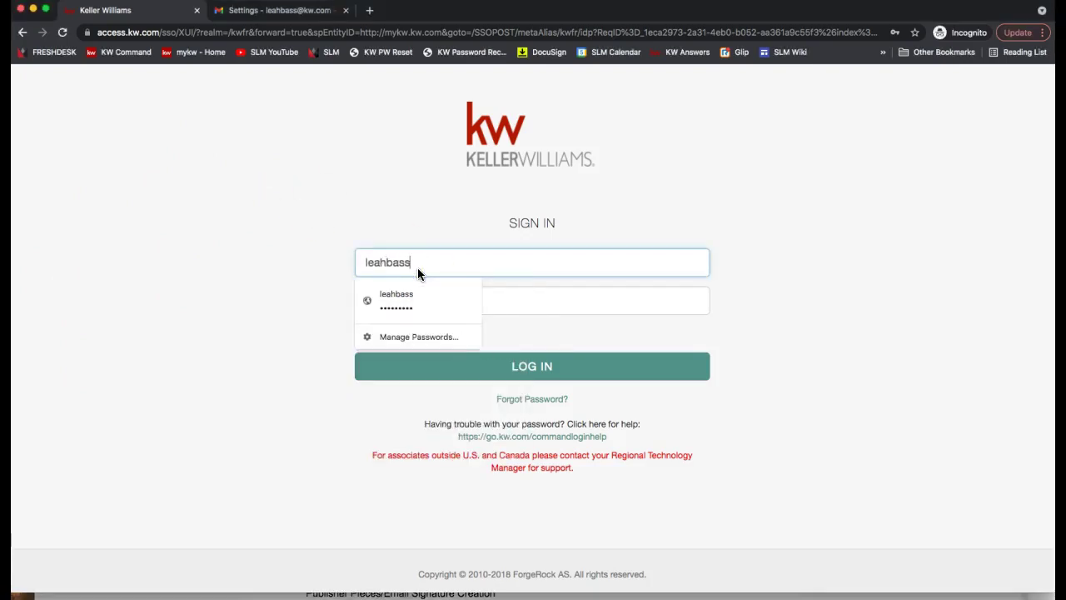
click(237, 129)
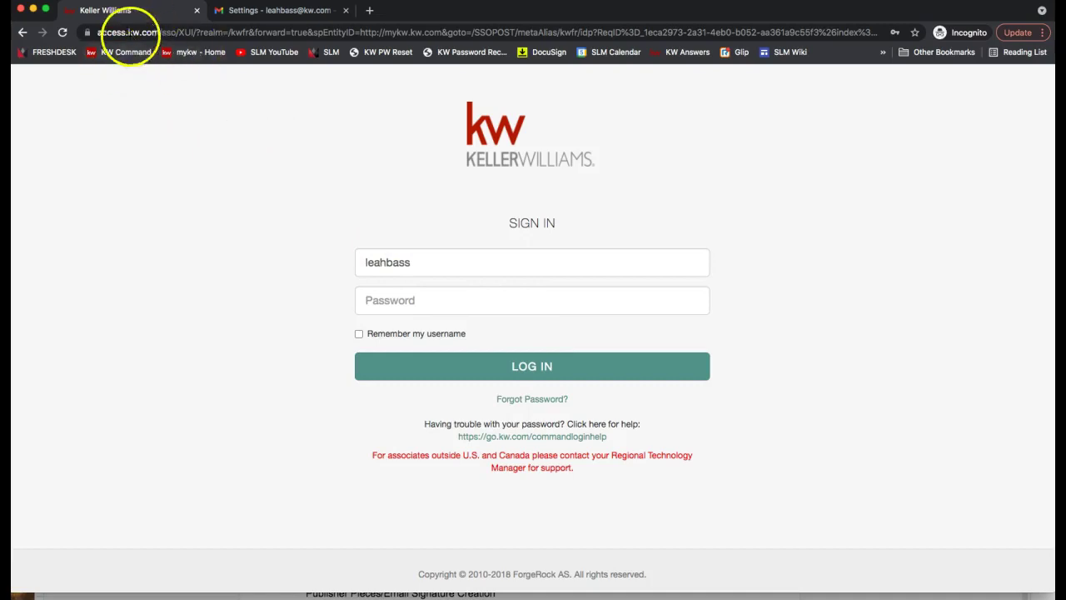
- Go to mykw.kw.com, autofill the saved username and password, and log in
click(157, 33)
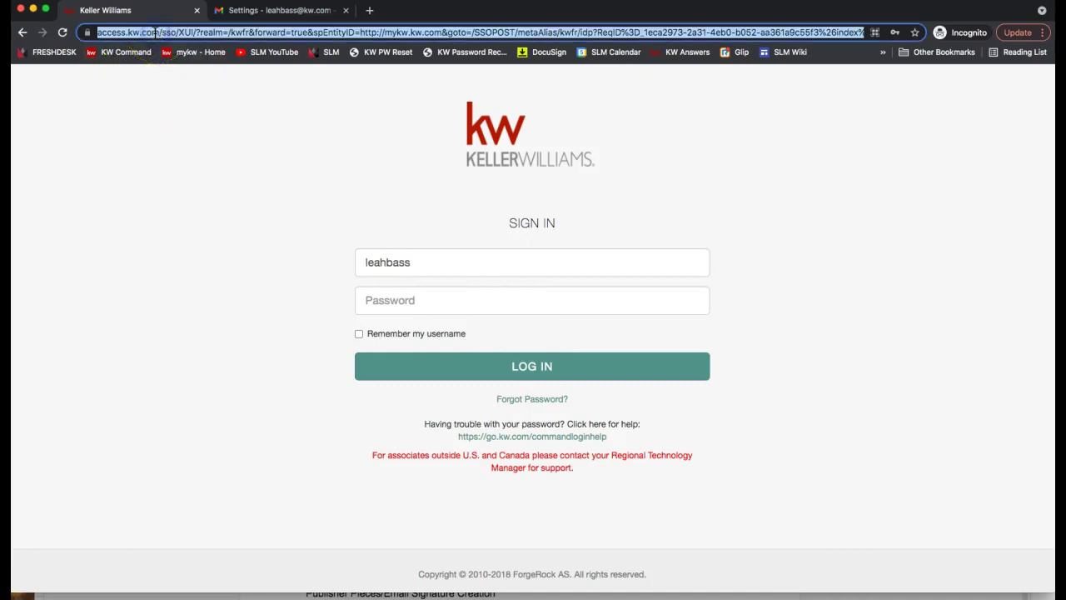
text(mykw.kw.com)
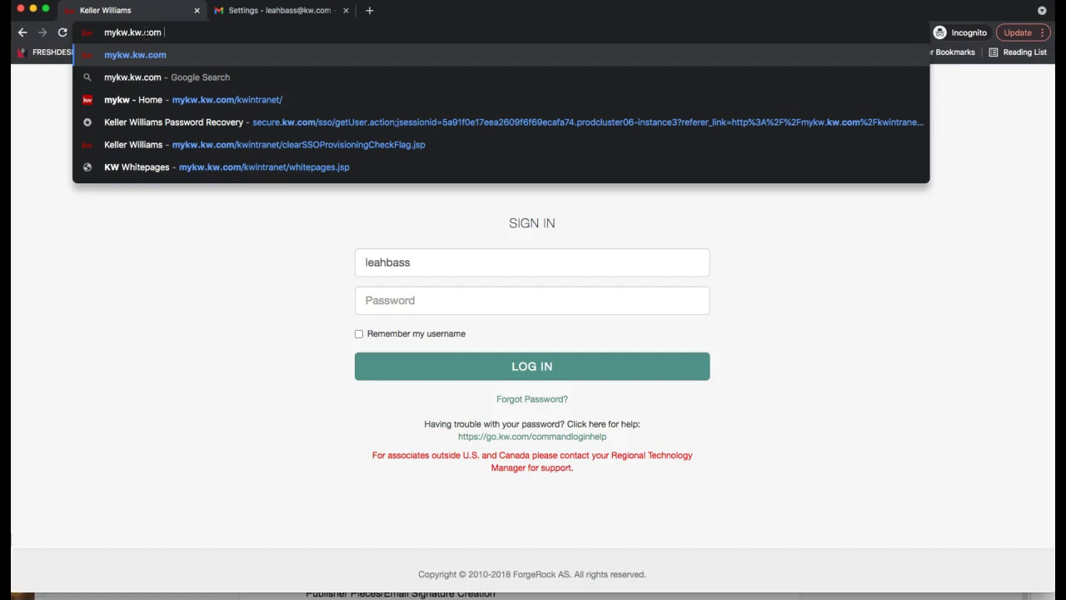
click(405, 265)
click(431, 302)
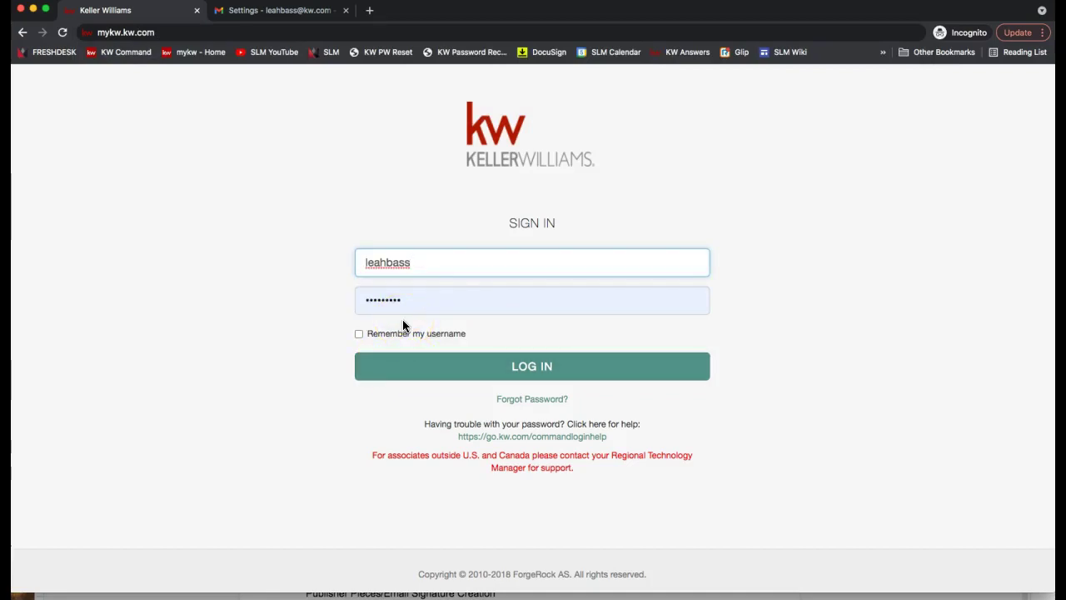
click(420, 373)
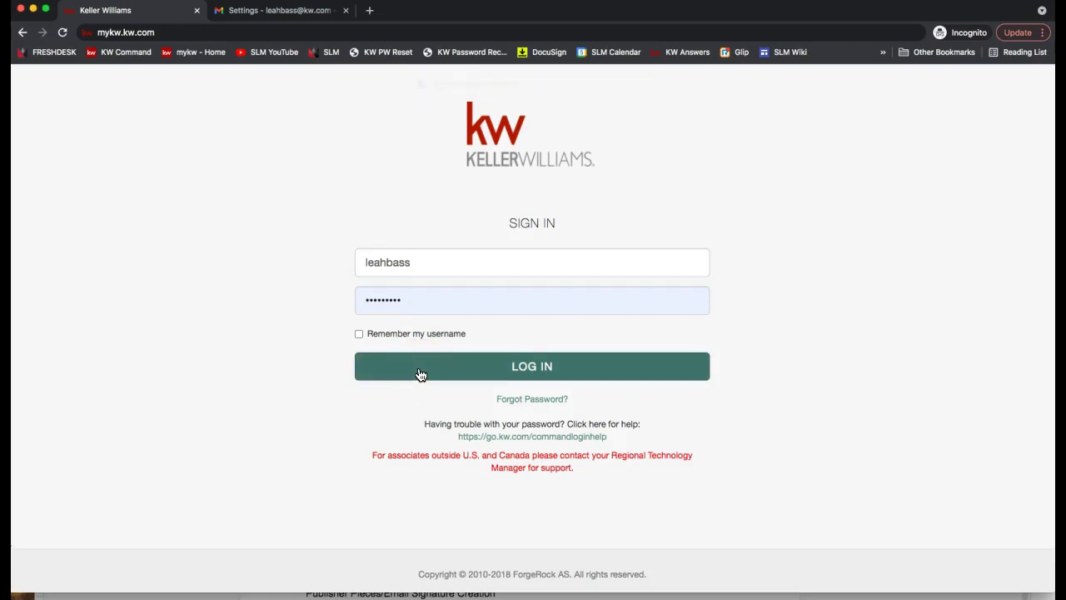
click(423, 373)
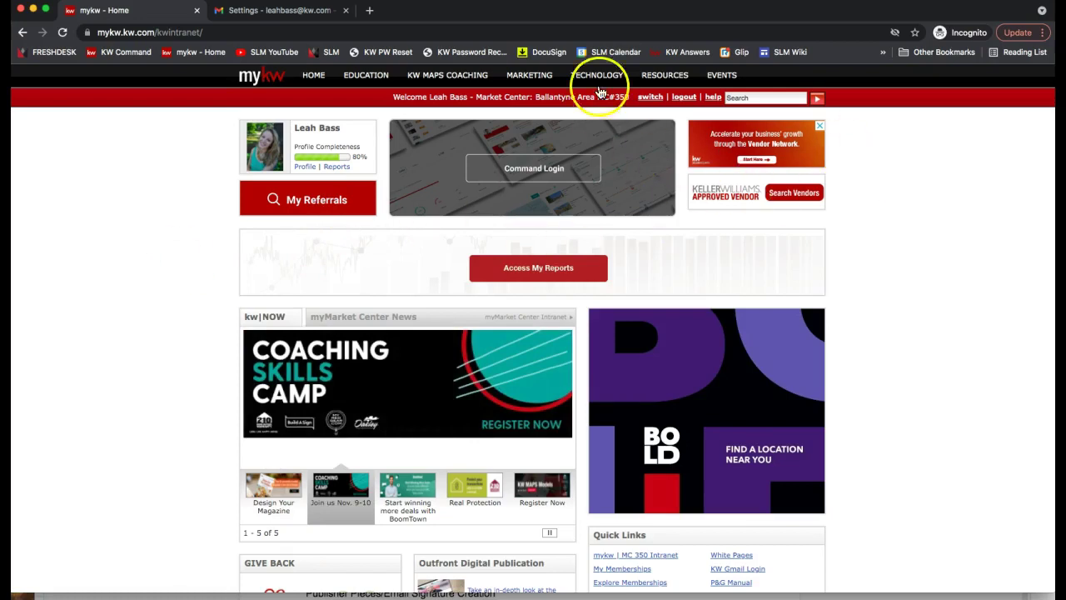
- From the TECHNOLOGY menu, open the KW Email page and launch Manage Your KW Email in a new tab
mouse_move(596, 77)
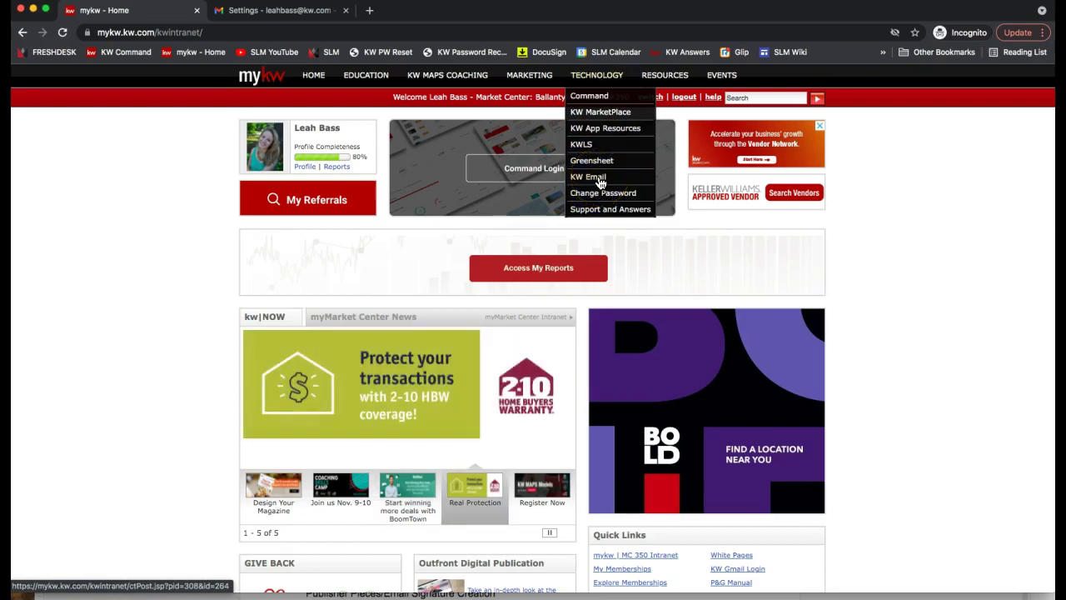
click(600, 183)
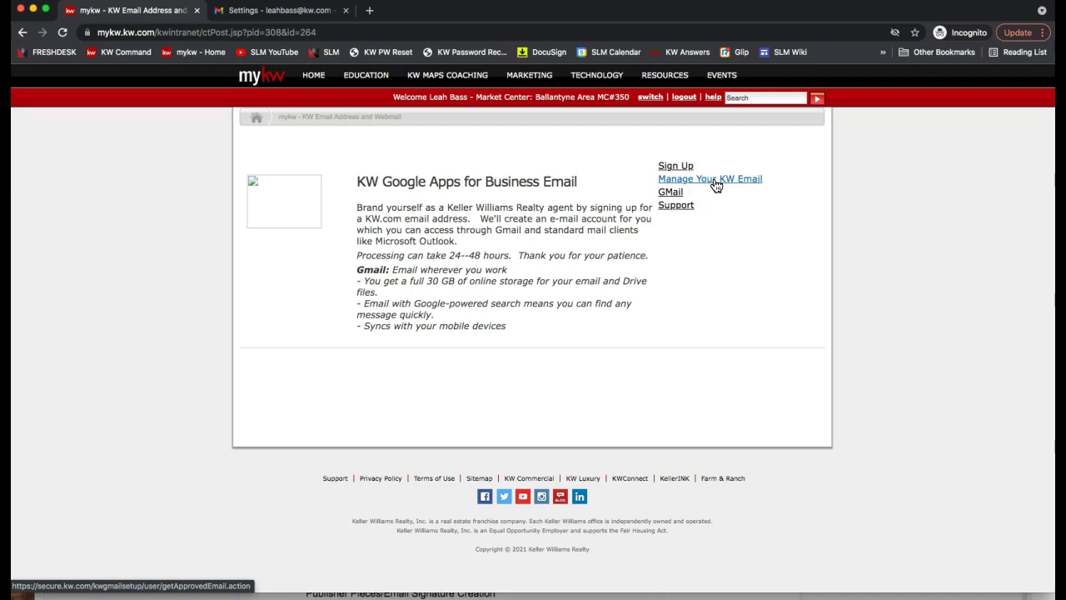
click(716, 184)
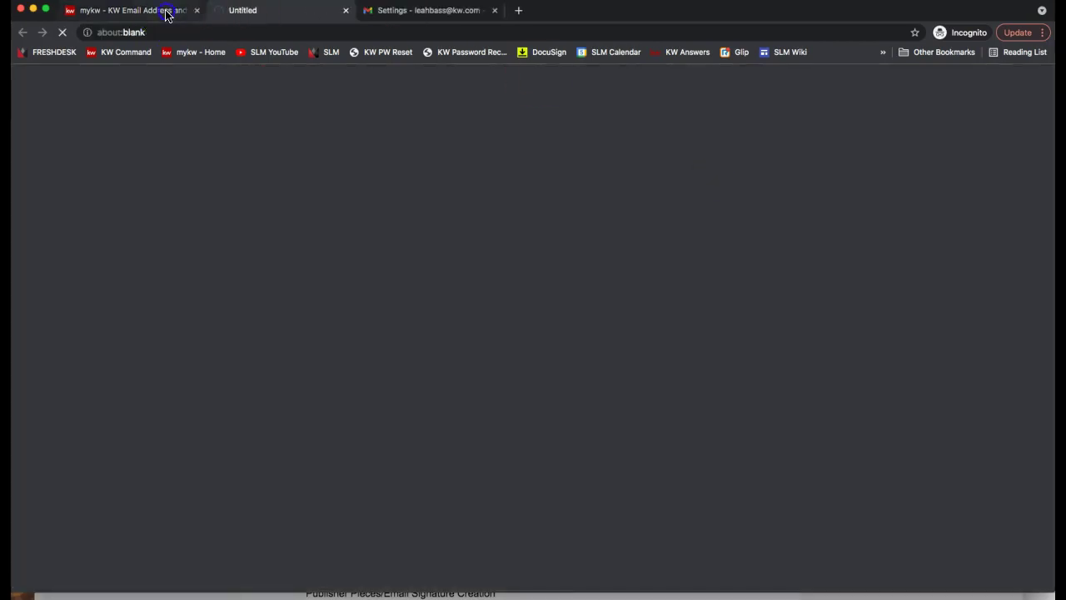
- Bring up the Keller Williams Email management tab from the KW Email page
click(167, 12)
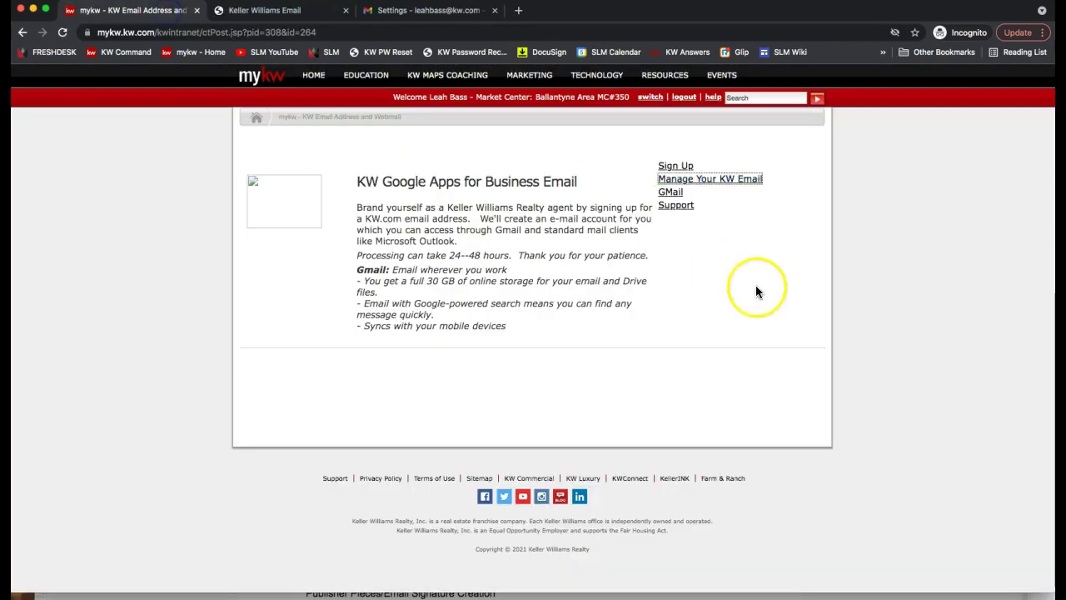
click(708, 183)
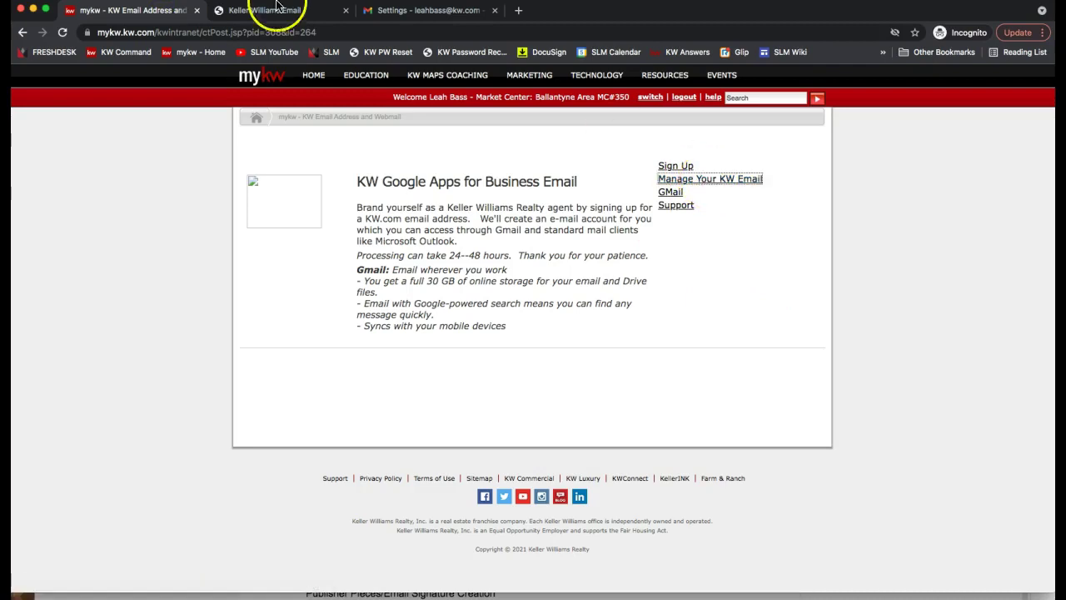
click(277, 8)
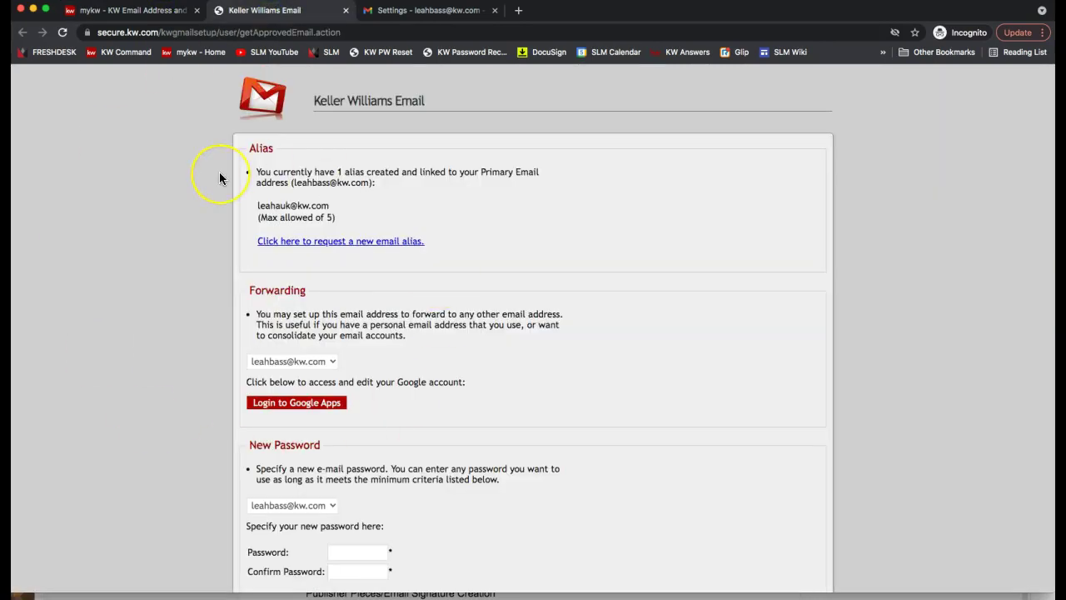
- Highlight the Alias section, the existing alias, and the primary kw.com address
double_click(259, 150)
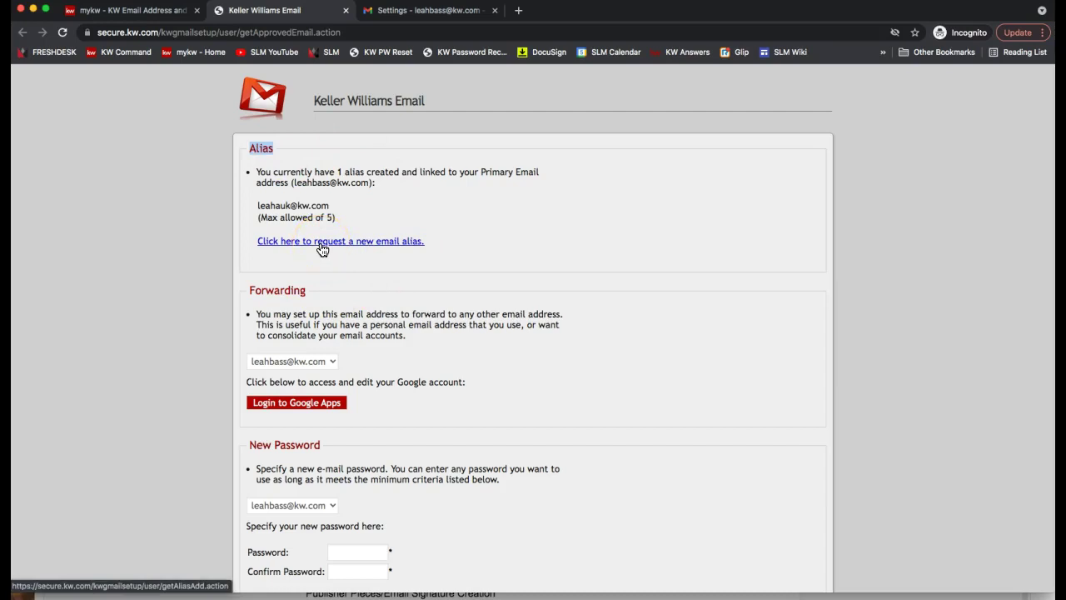
drag(257, 206, 330, 206)
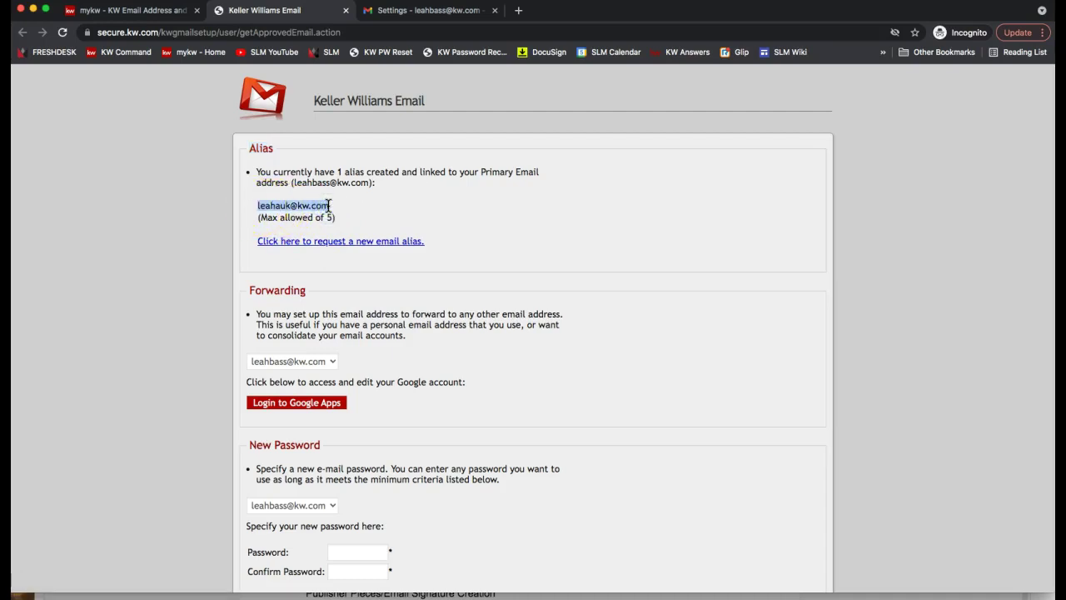
drag(293, 182, 364, 183)
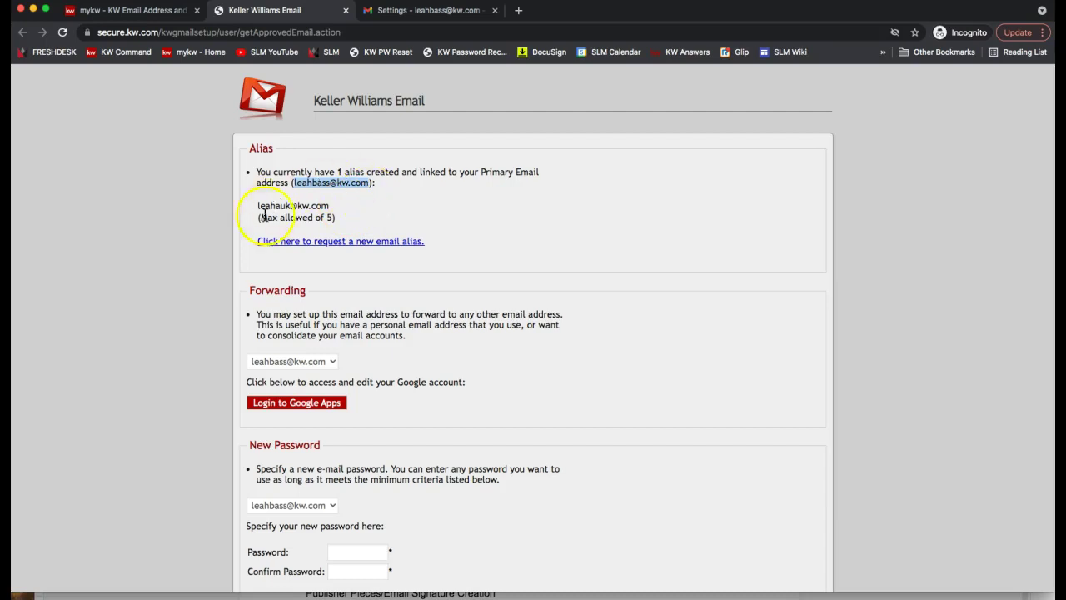
click(334, 208)
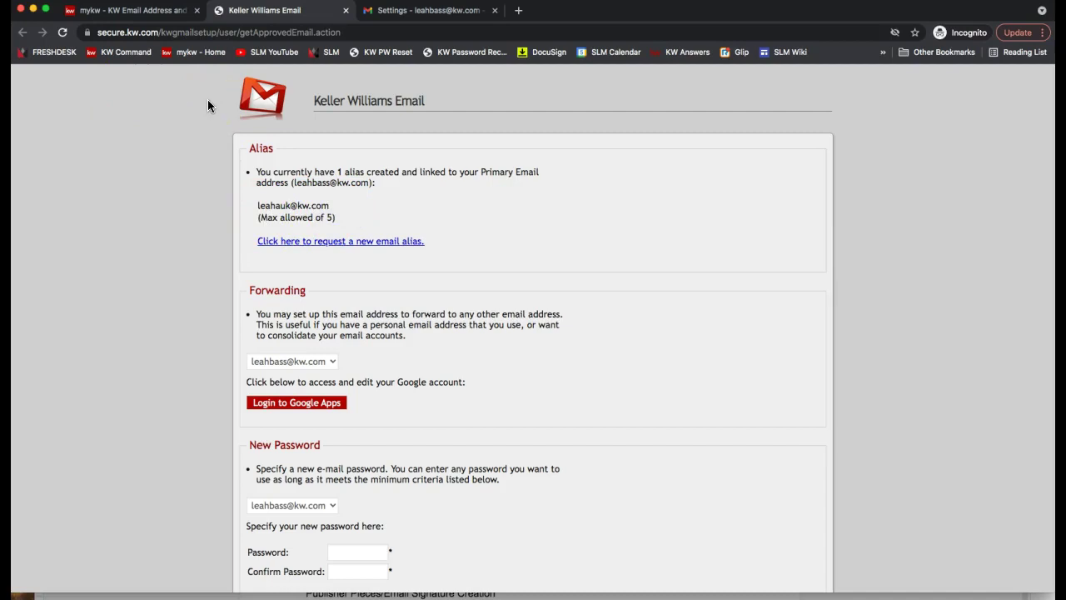
double_click(279, 206)
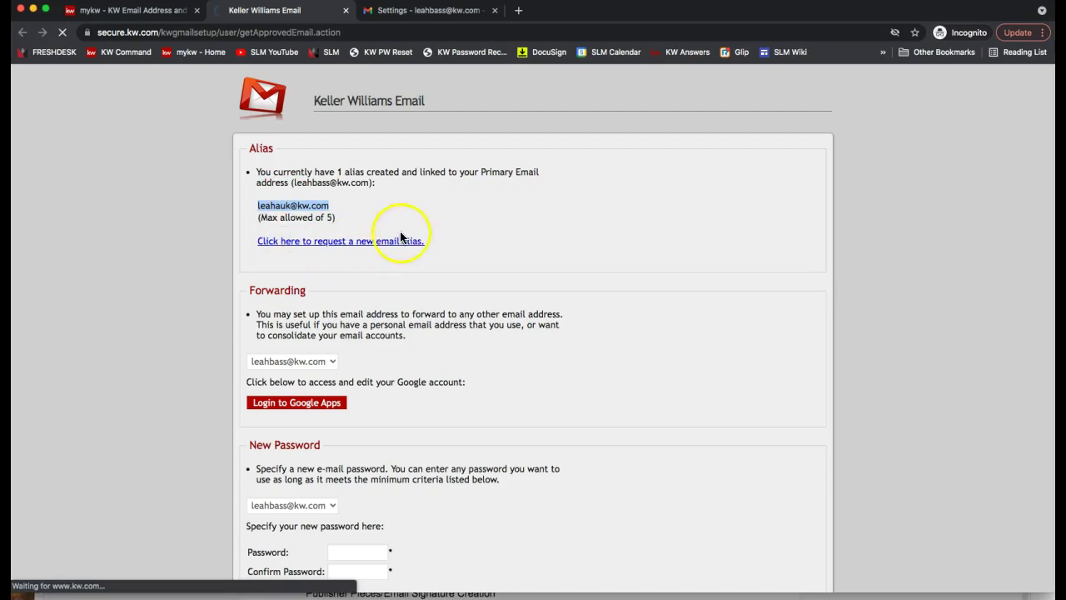
- Request a new alias: choose the primary kw.com address and enter the proposed team alias name
click(370, 248)
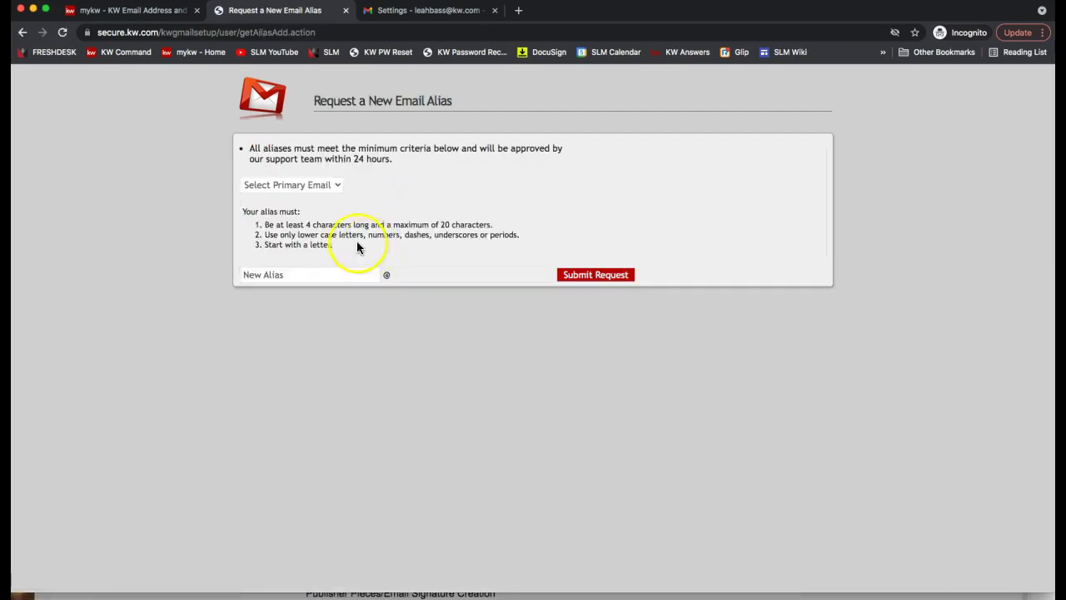
click(259, 187)
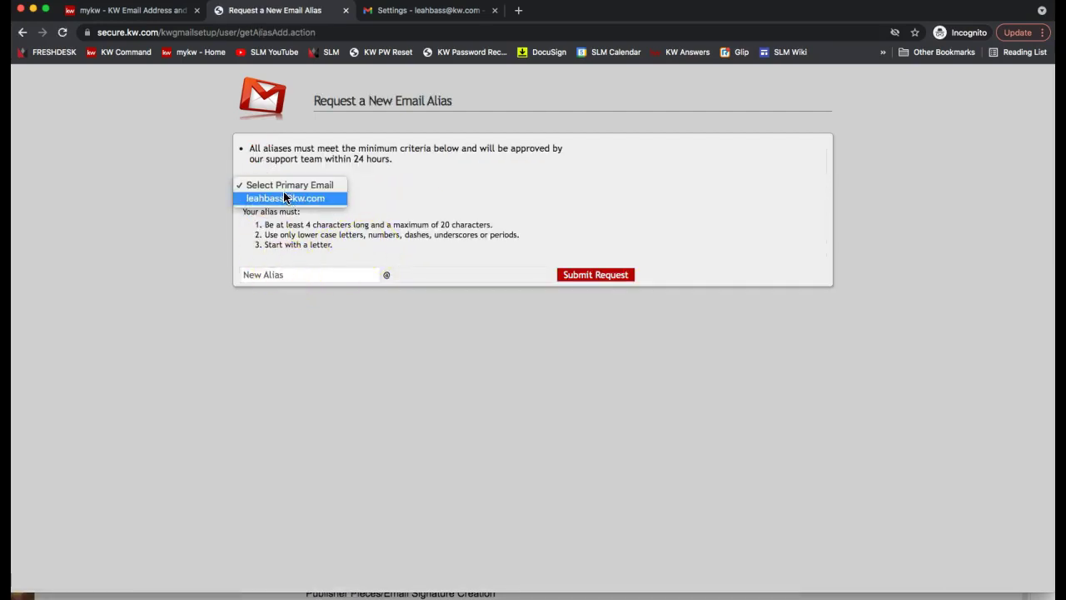
click(285, 198)
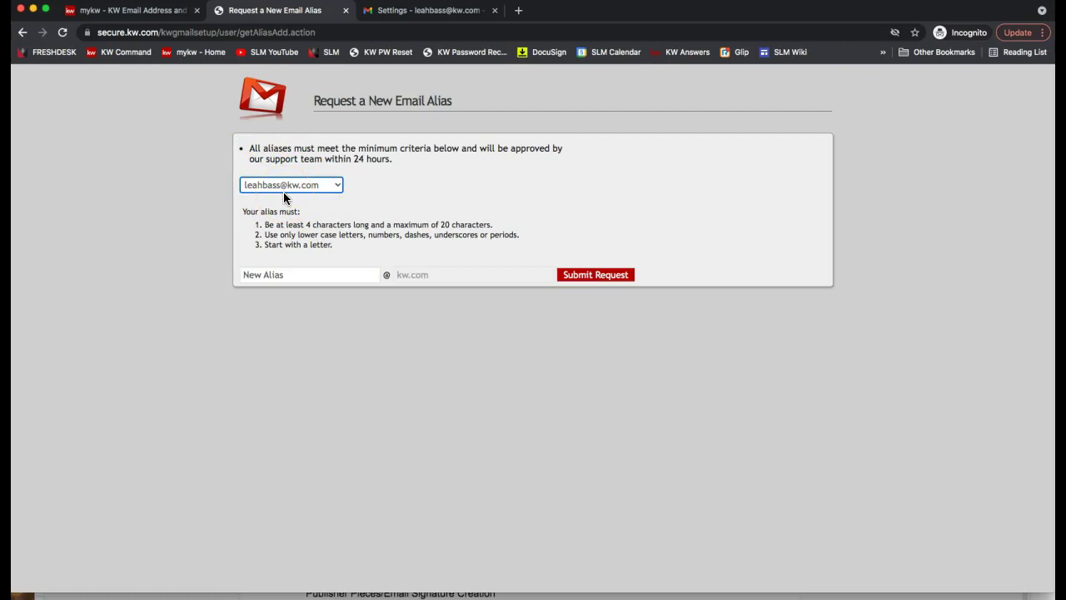
click(264, 275)
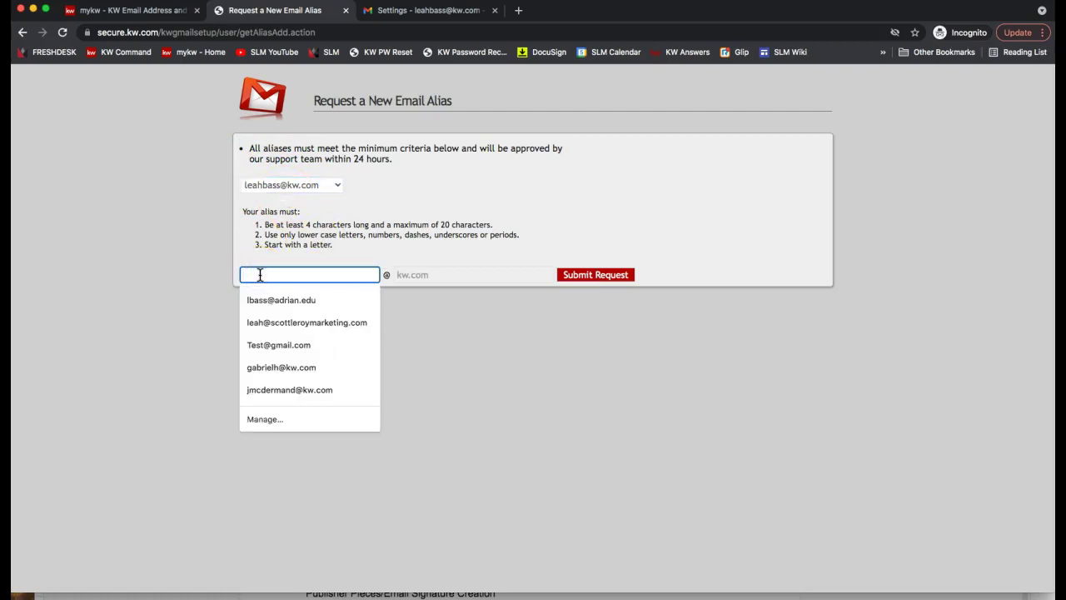
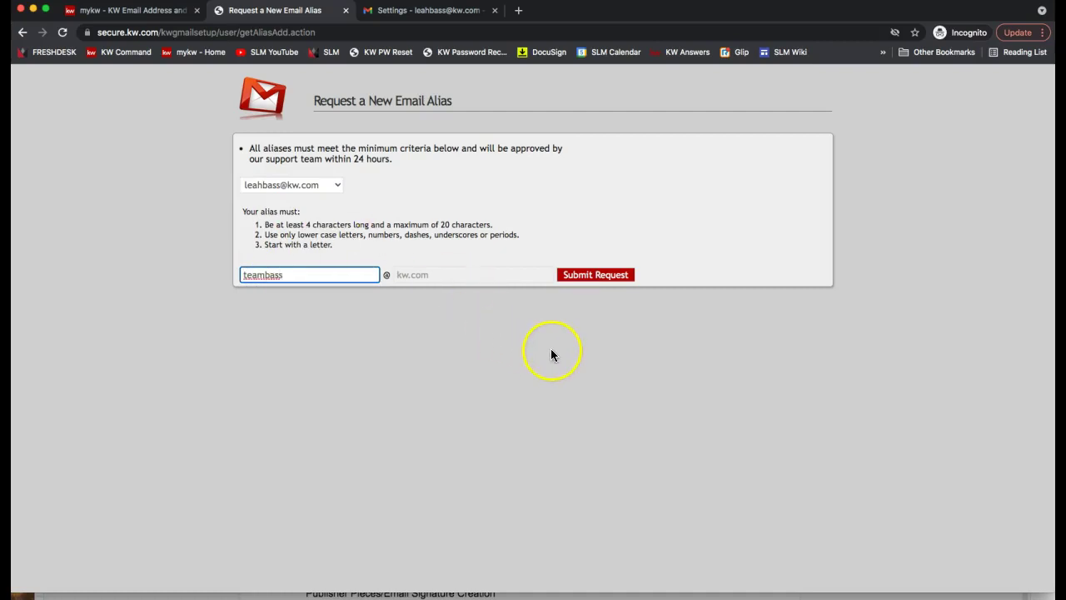
click(586, 281)
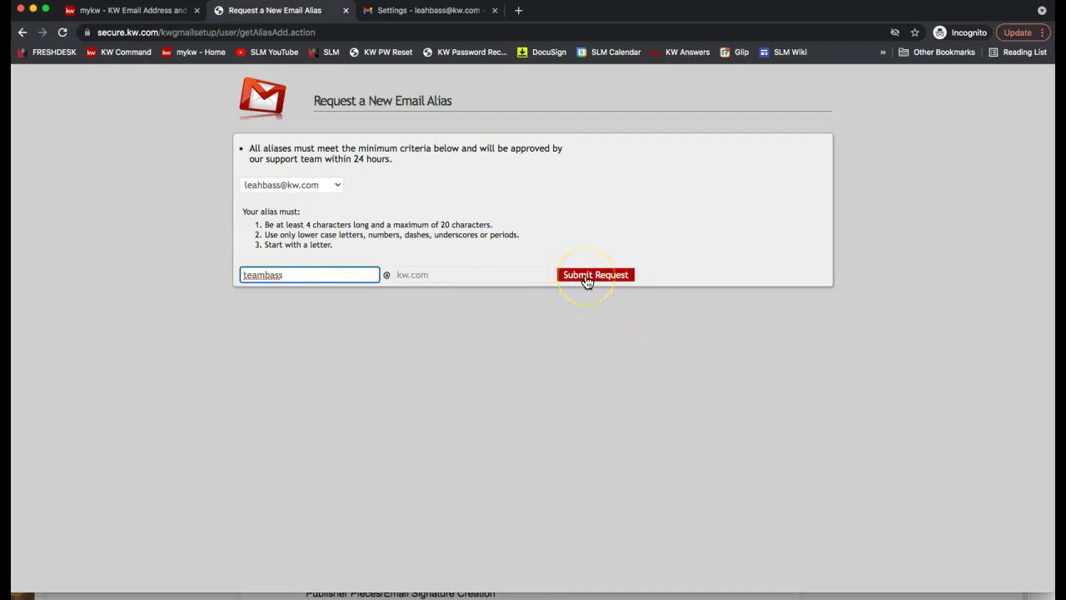
- Highlight the typed alias and the alias naming rules, then go back to the account page
click(306, 288)
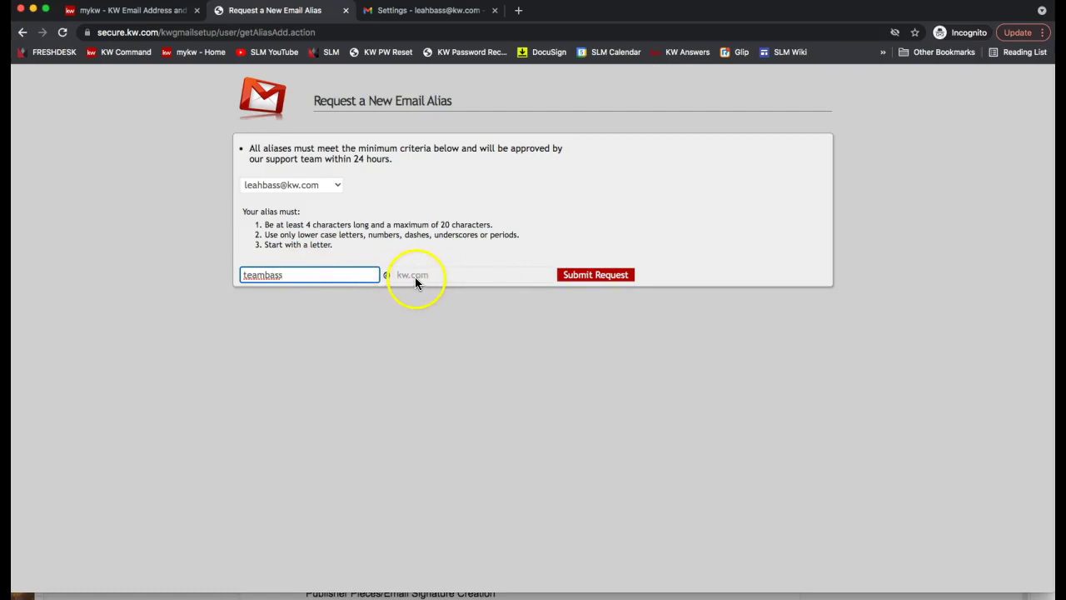
drag(321, 275, 191, 276)
drag(349, 247, 220, 218)
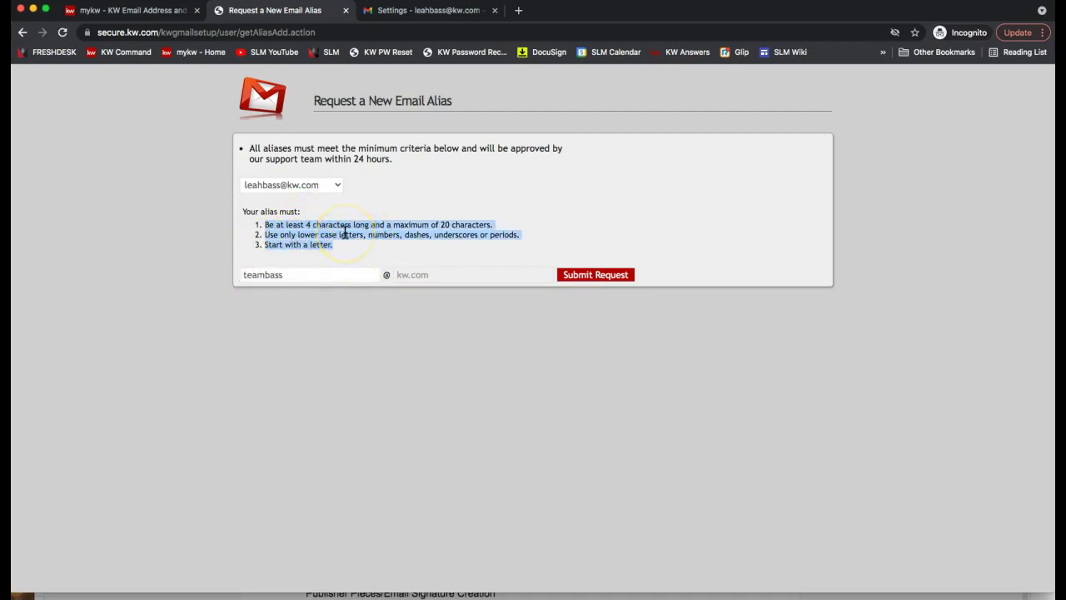
click(474, 412)
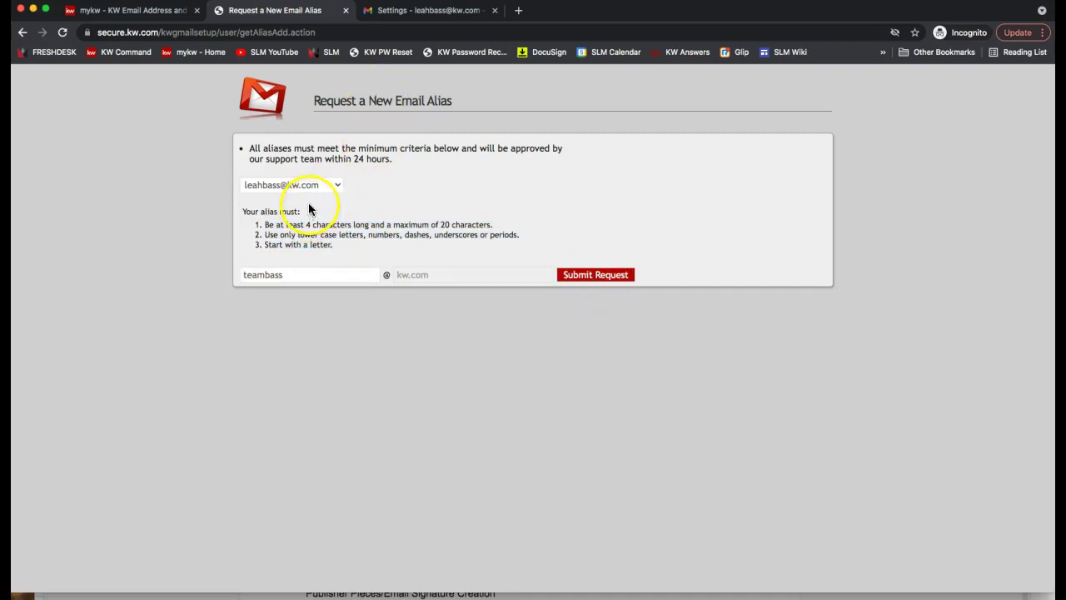
click(22, 31)
- Compare the mykw and Keller Williams Email tabs, pointing out the existing alias and 5-alias limit
click(147, 10)
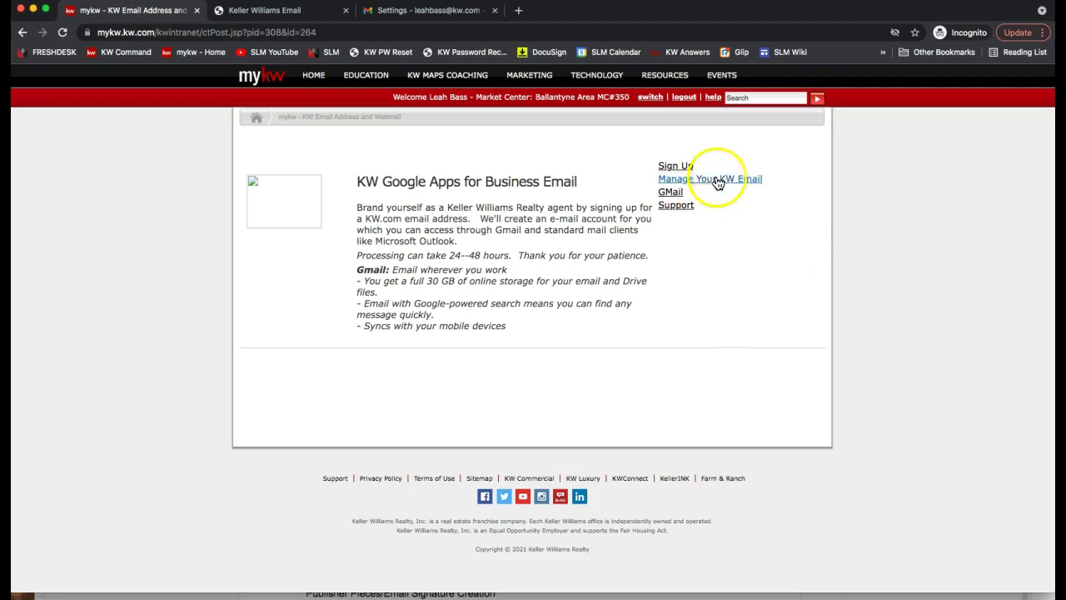
click(296, 17)
drag(336, 216, 275, 205)
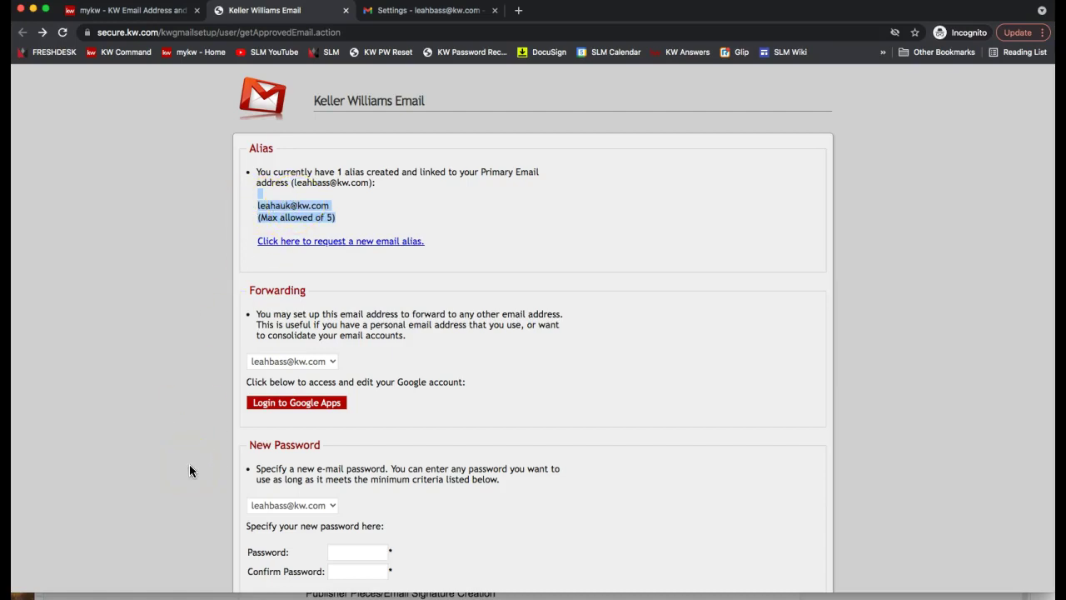
- Open the Gmail inbox, then return to the Keller Williams Email account page
click(144, 16)
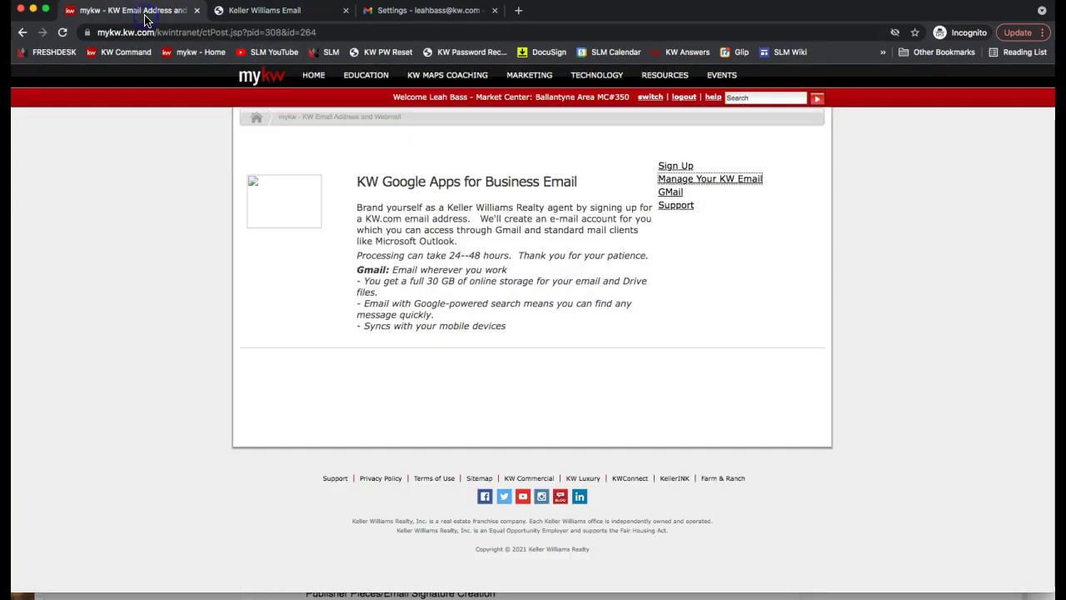
click(429, 10)
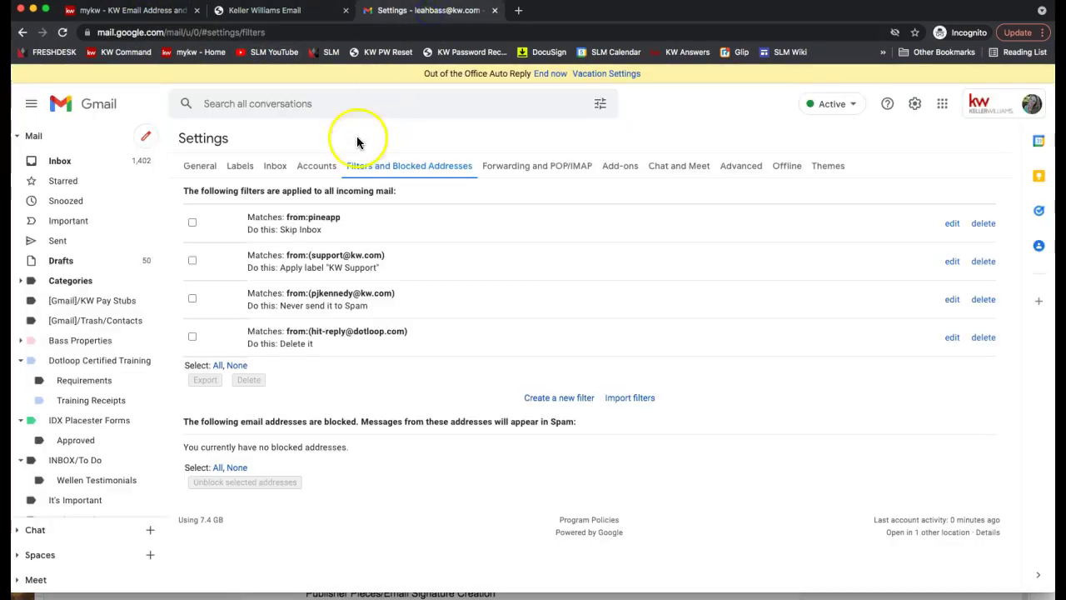
click(72, 162)
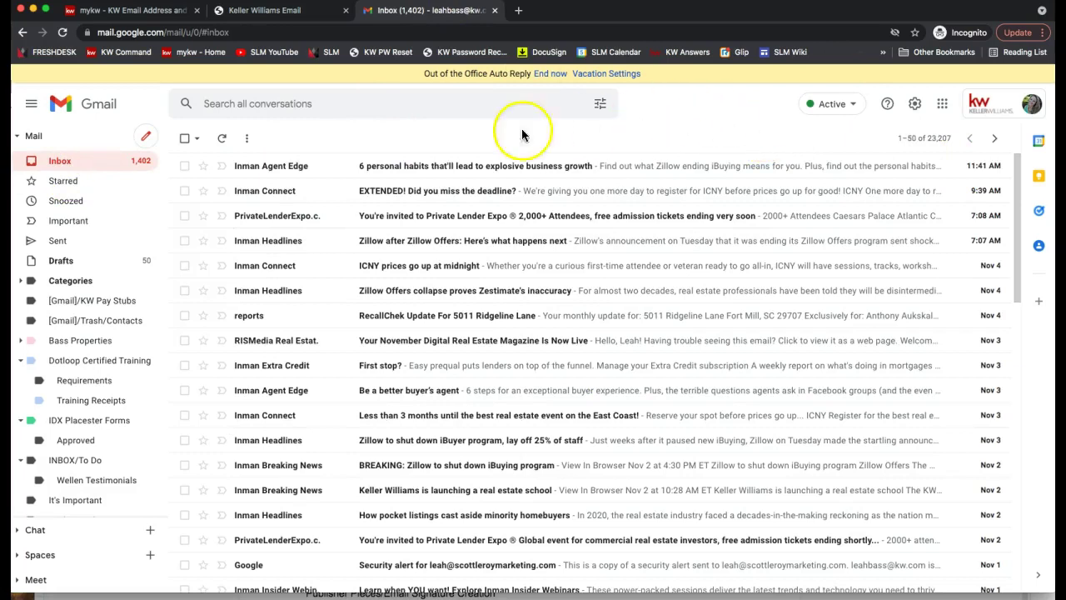
click(158, 11)
click(254, 10)
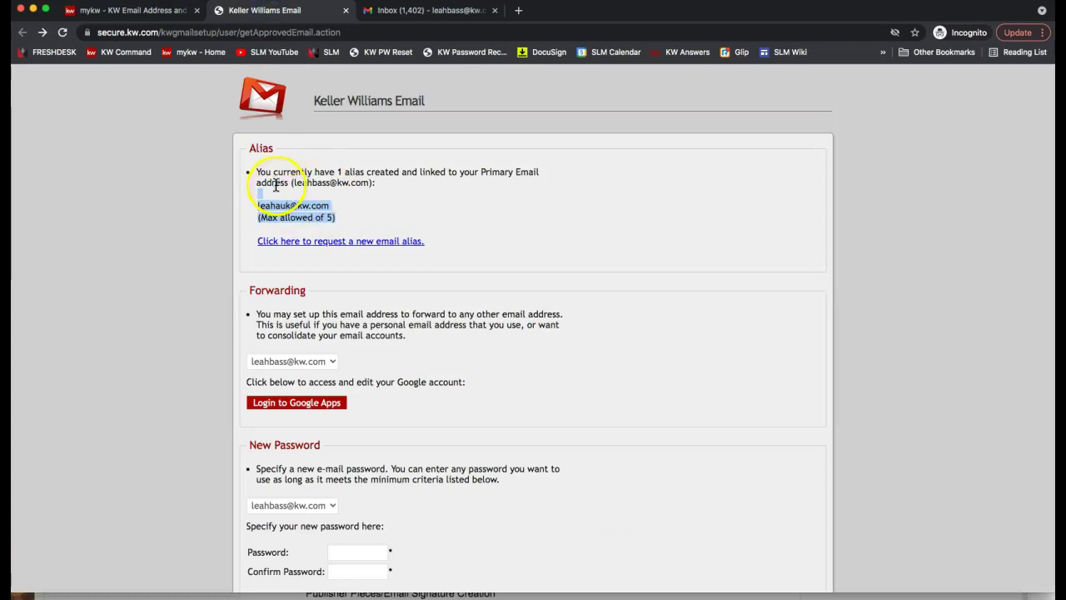
drag(292, 182, 372, 183)
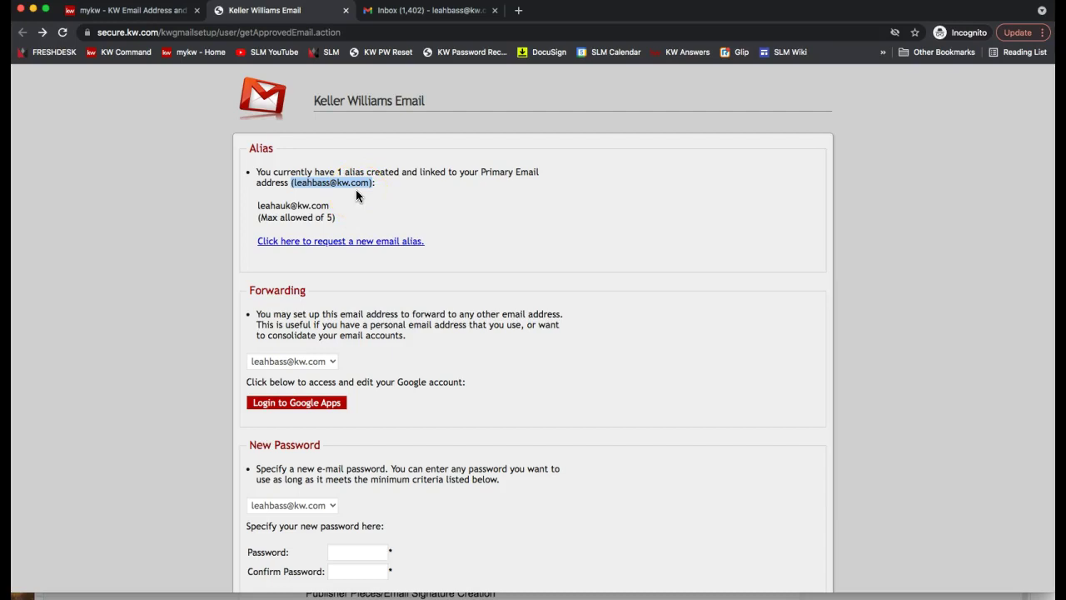
click(355, 190)
drag(293, 183, 369, 181)
double_click(280, 205)
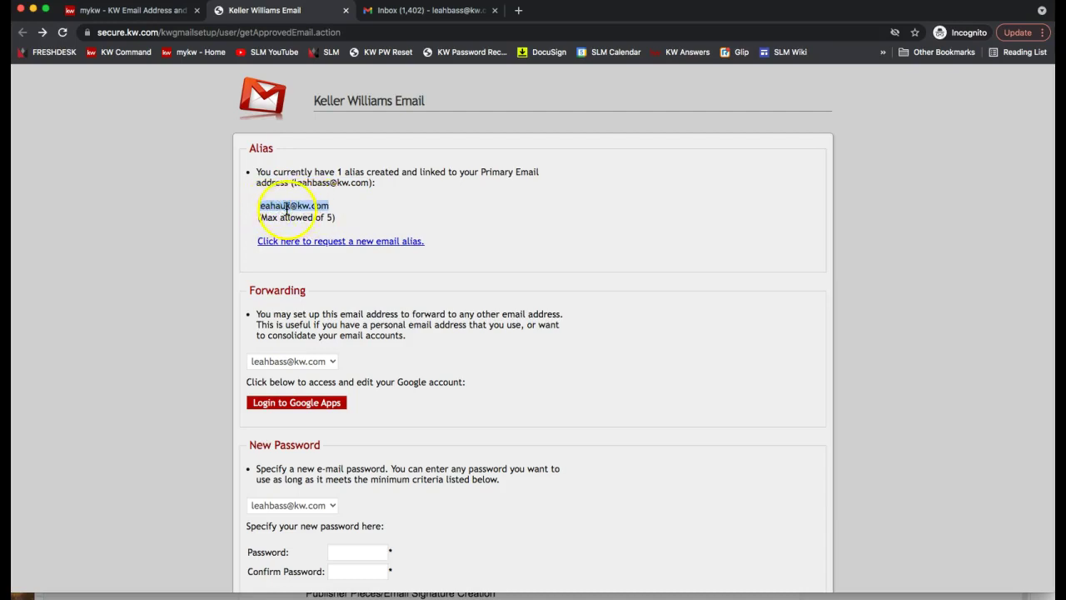
drag(292, 181, 369, 180)
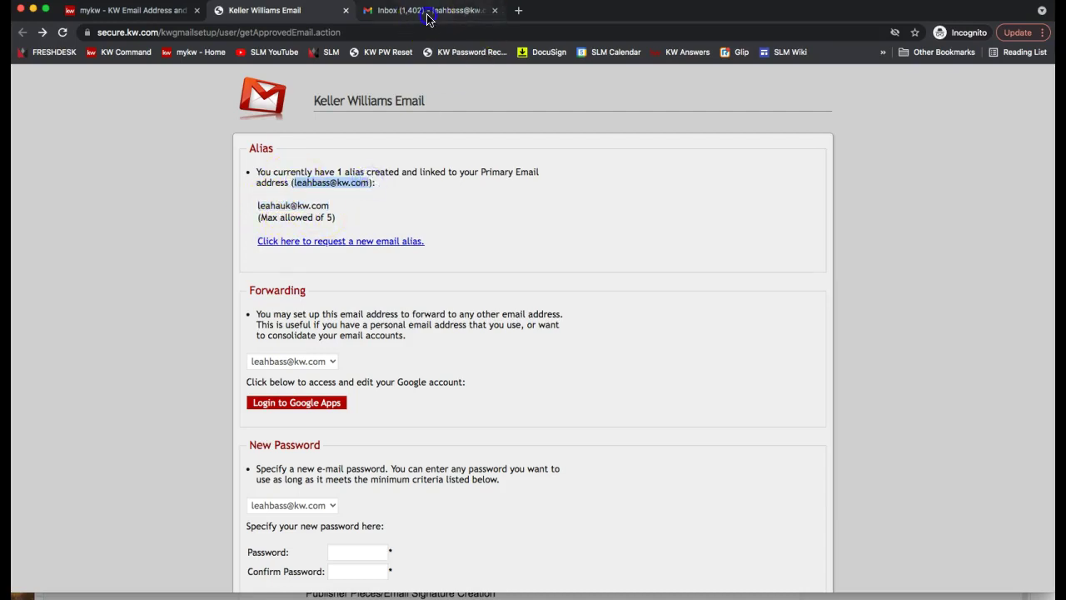
- On the Gmail inbox, highlight the web address and check which Google account is signed in
click(423, 10)
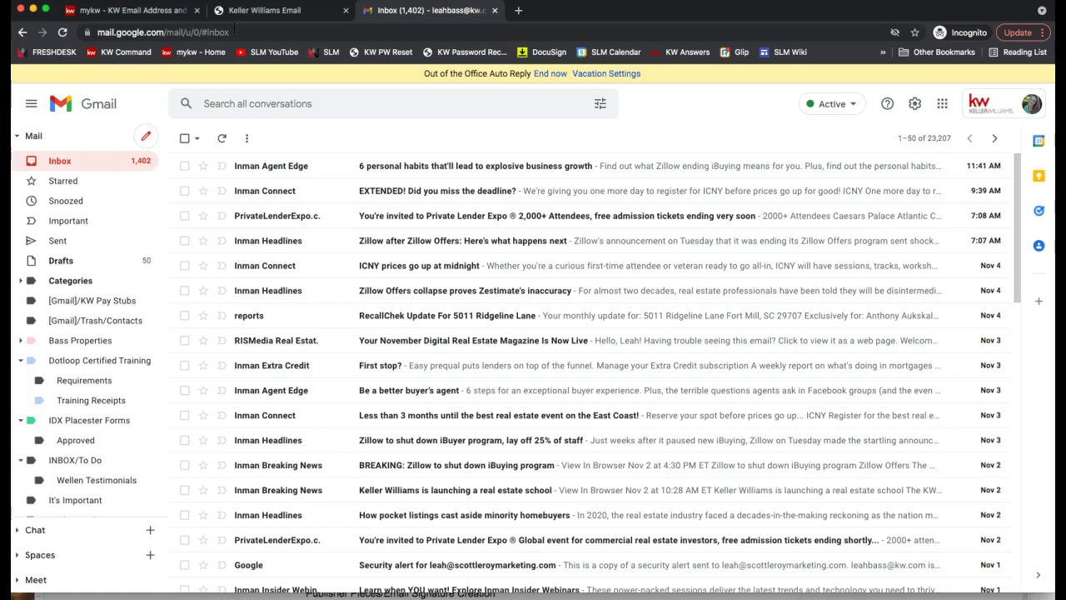
click(178, 35)
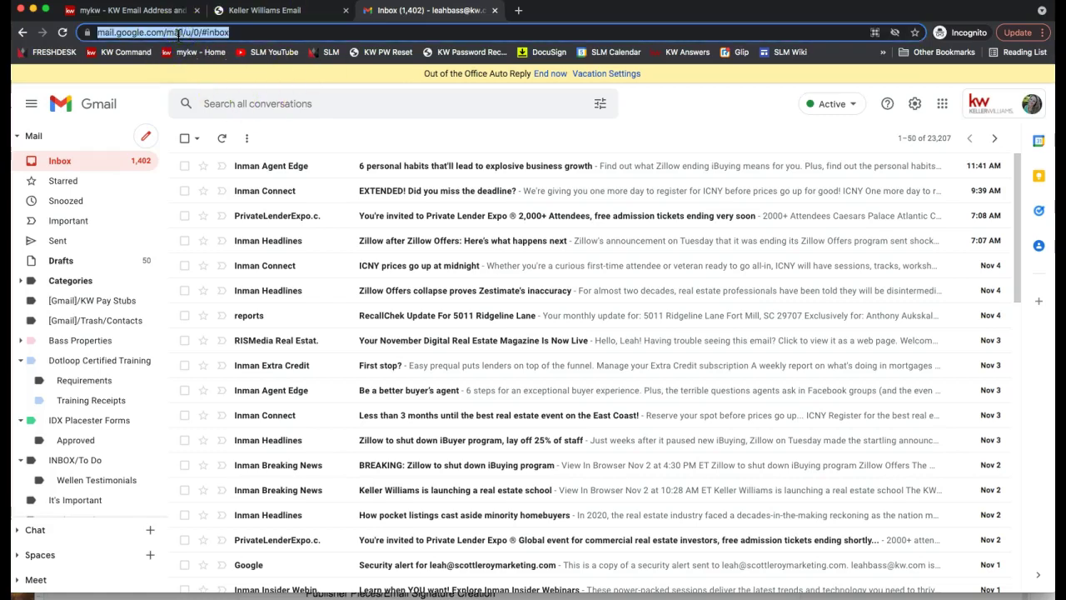
click(1033, 113)
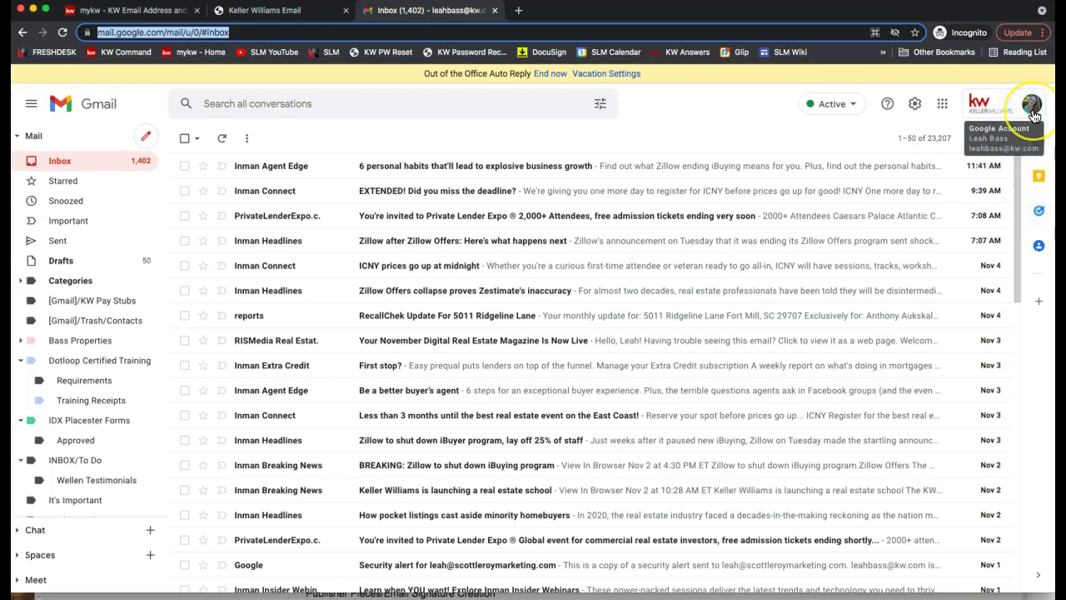
click(1033, 115)
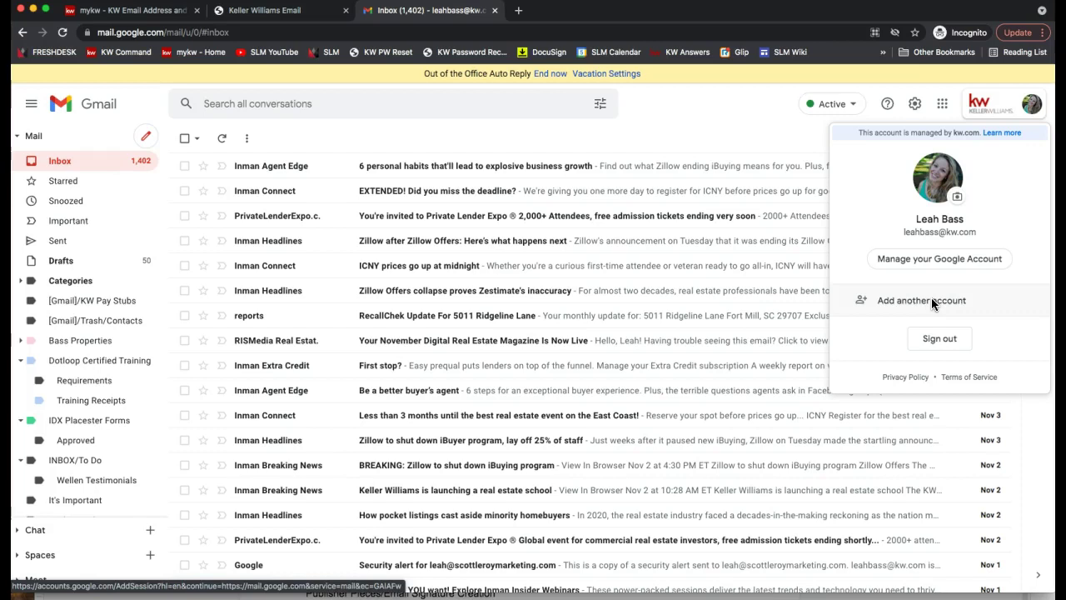
click(687, 130)
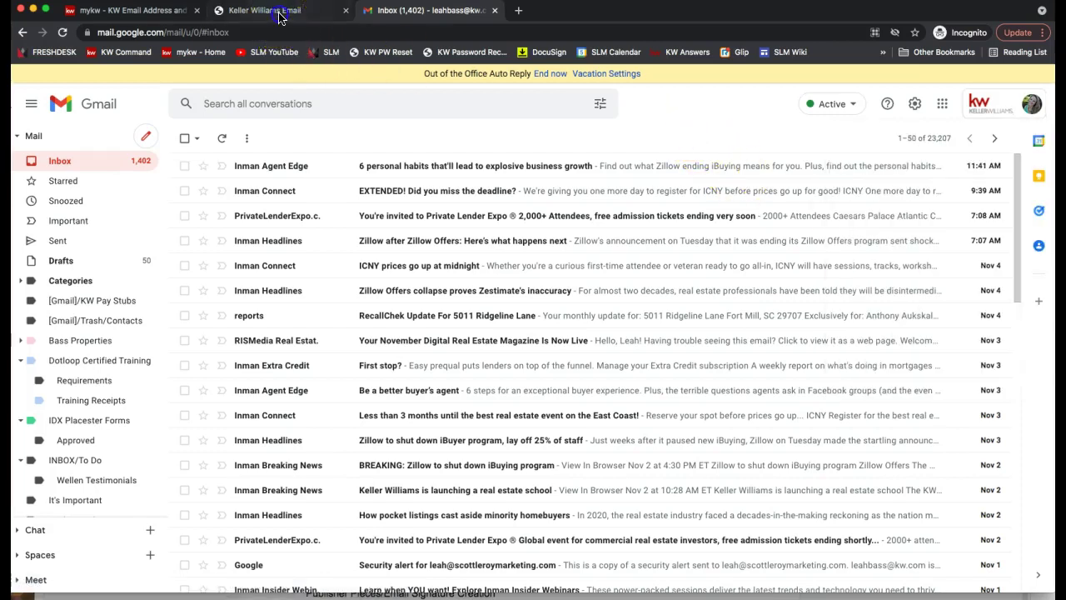
click(282, 11)
scroll(424, 419, down, 2)
scroll(424, 427, down, 1)
triple_click(297, 356)
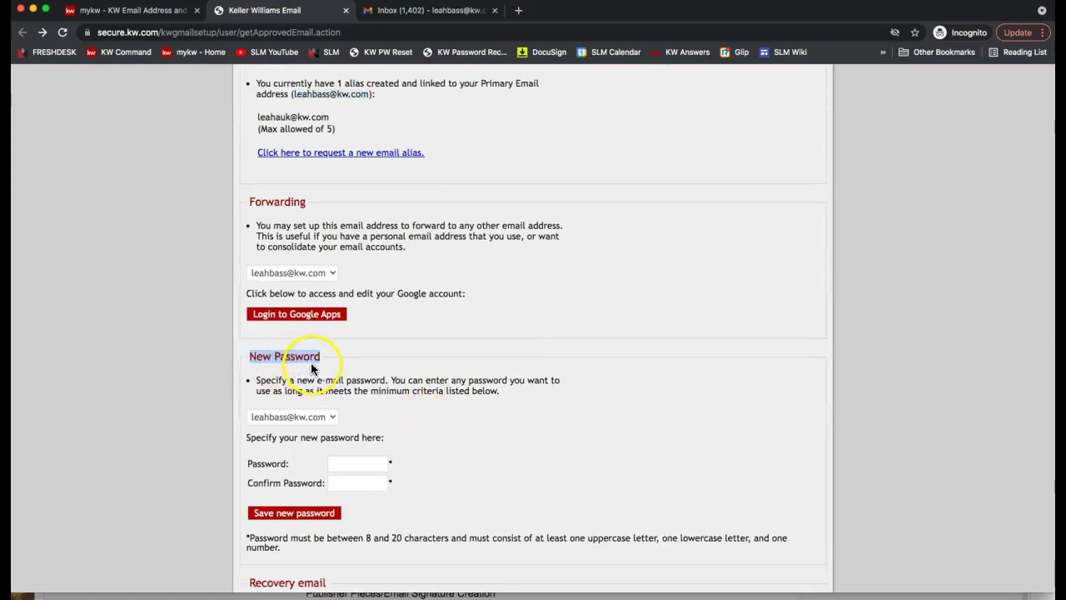
scroll(325, 367, up, 2)
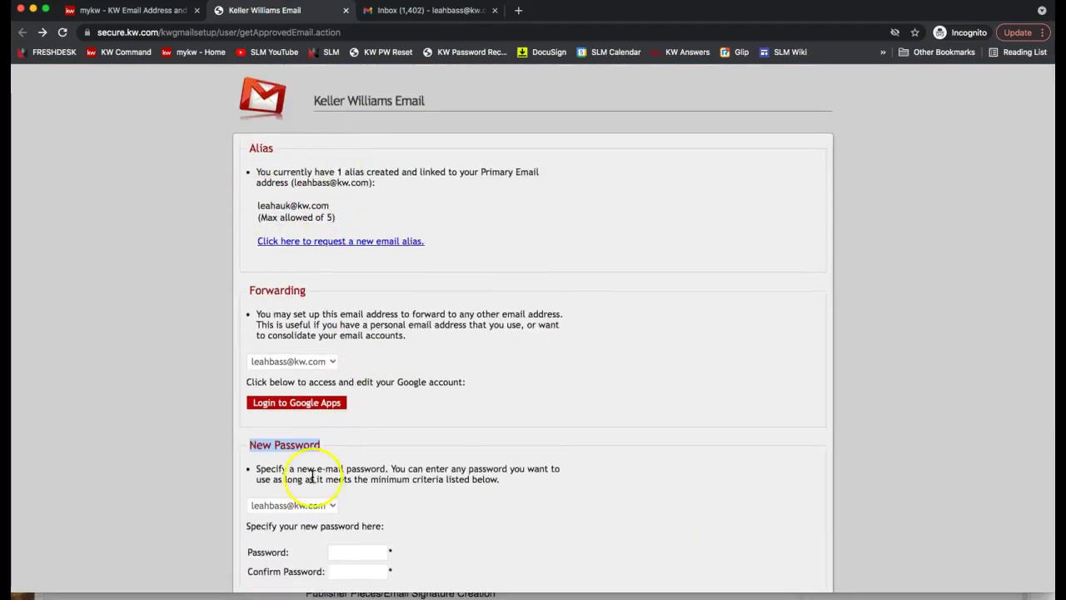
click(400, 11)
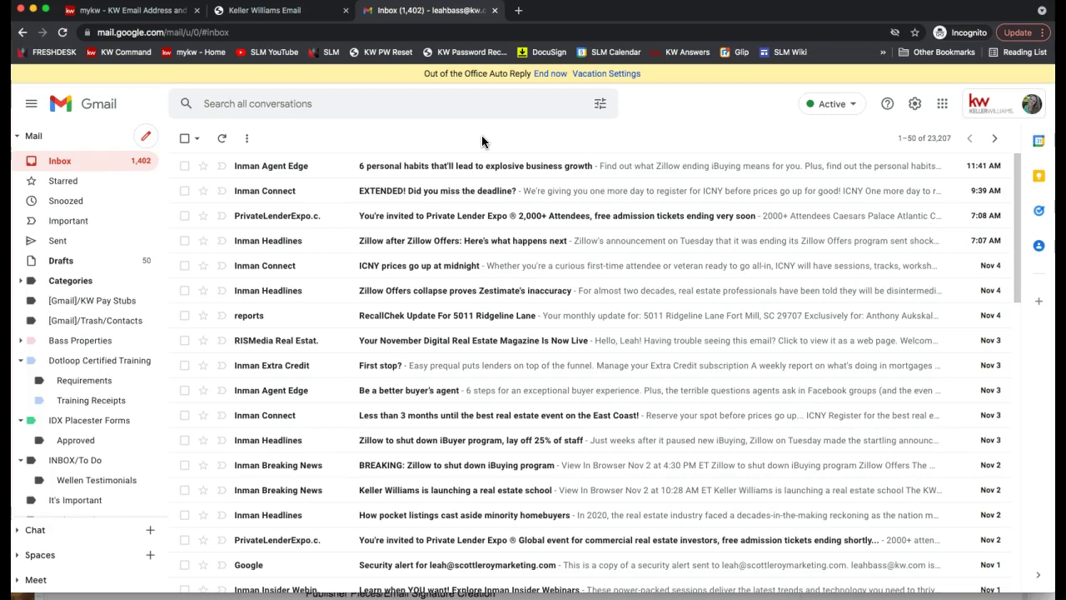
- Go from Quick settings to See all settings, landing on the General tab
click(642, 160)
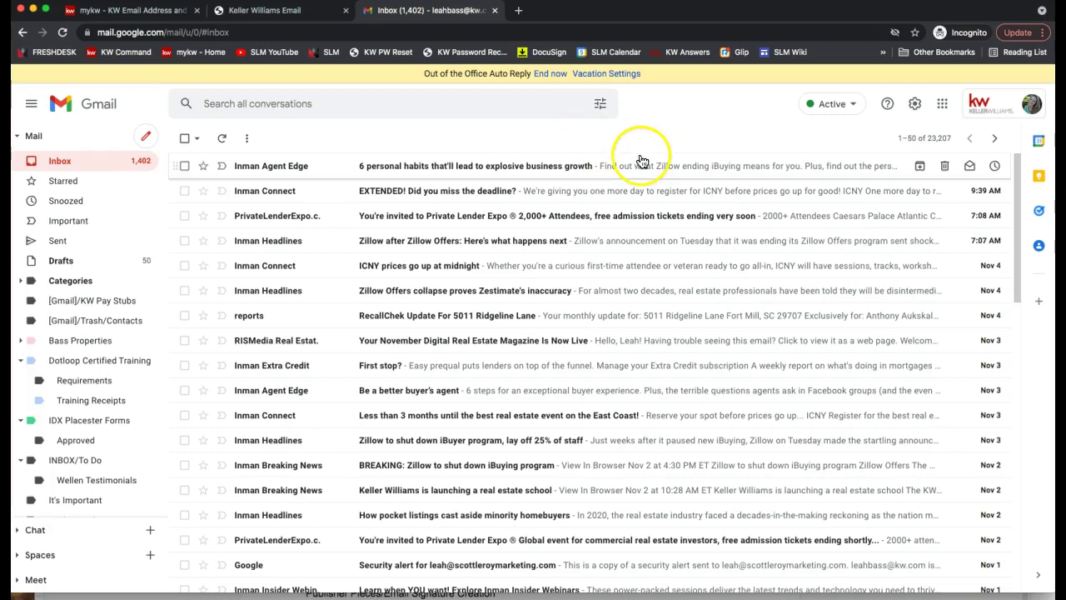
click(914, 107)
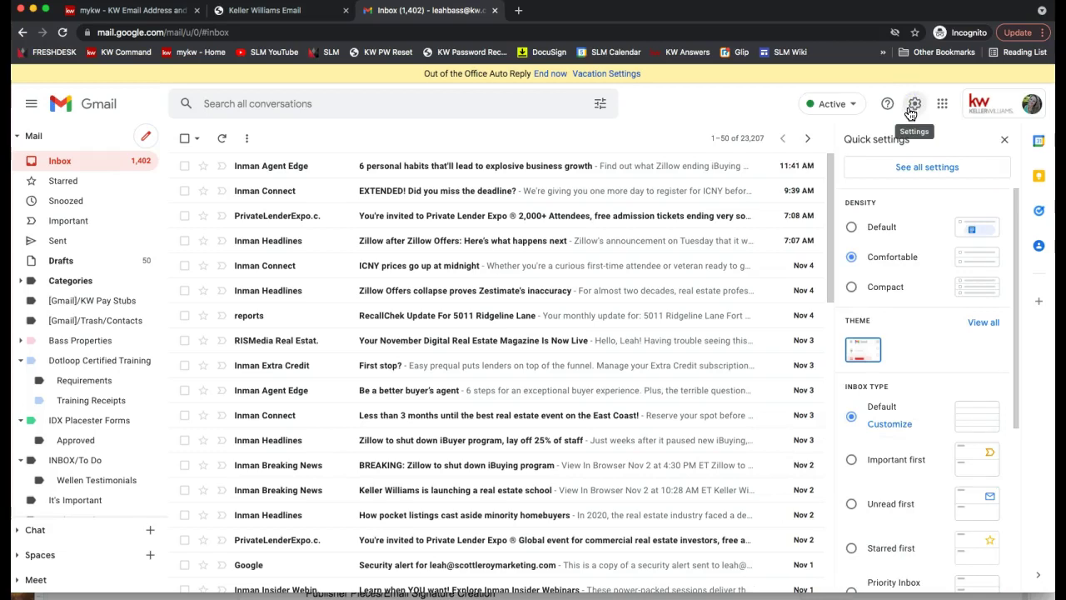
click(907, 113)
click(913, 174)
click(913, 172)
click(910, 125)
click(915, 109)
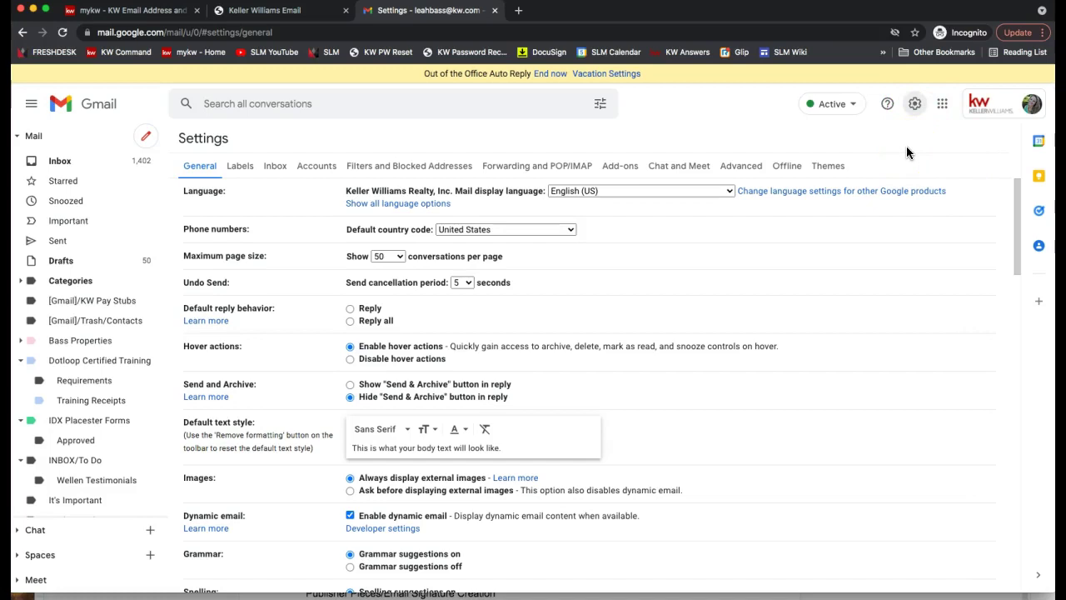
- Look over the existing filters, then open Forwarding and POP/IMAP and highlight the Forwarding setting
click(395, 166)
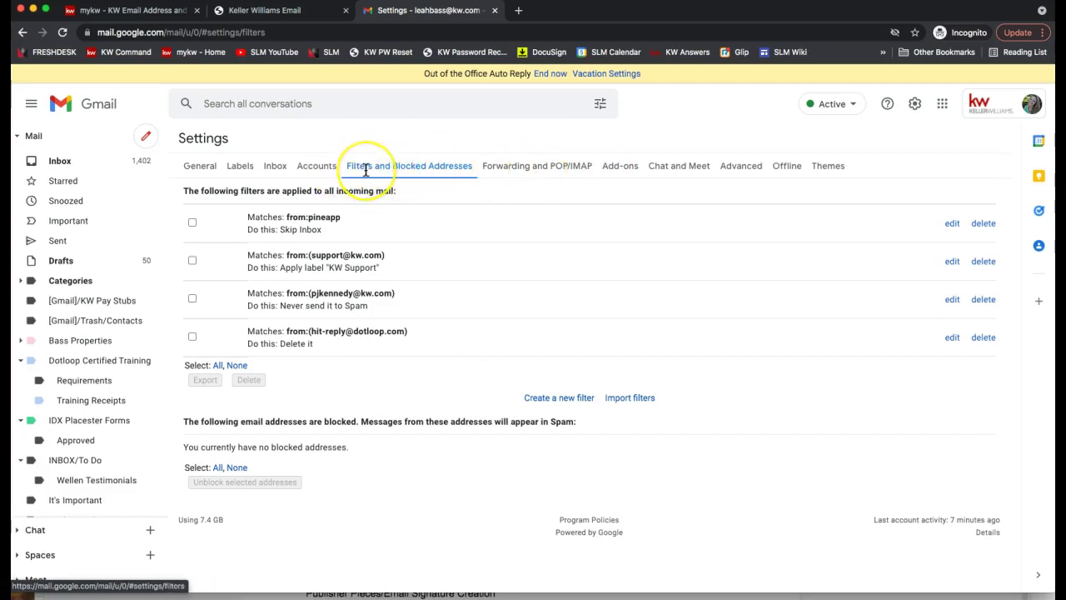
click(523, 172)
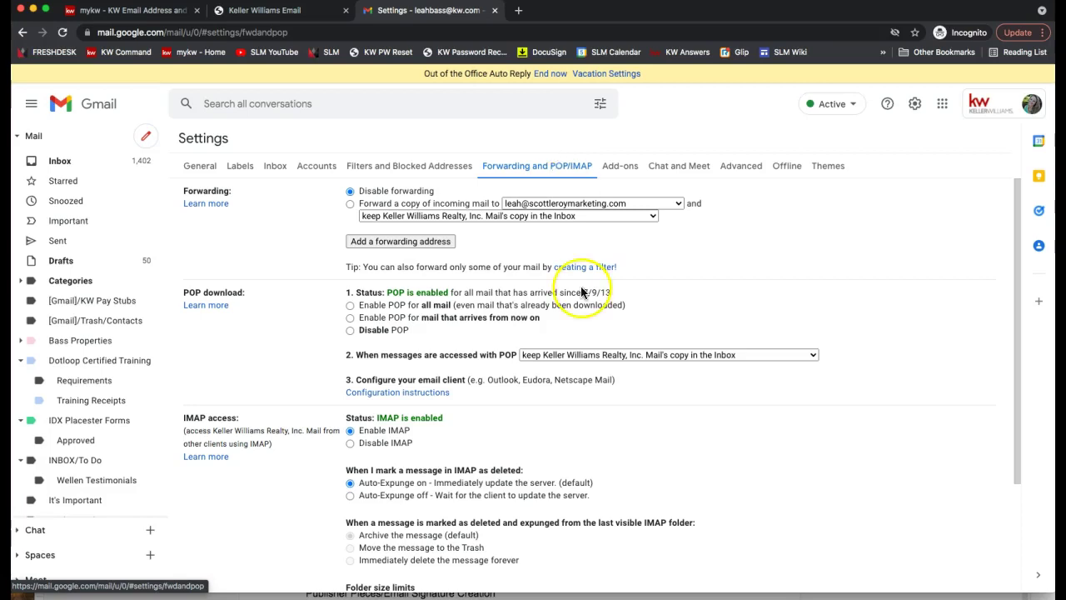
triple_click(200, 191)
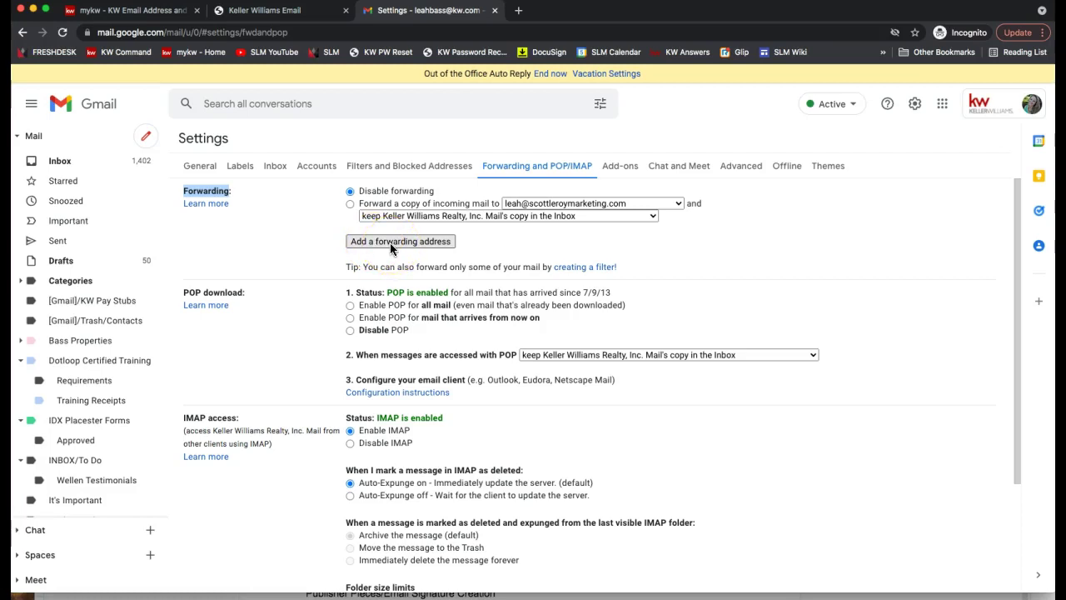
- Add the new marketing e-mail address as a forwarding address, confirming with Proceed and OK
click(389, 242)
click(385, 240)
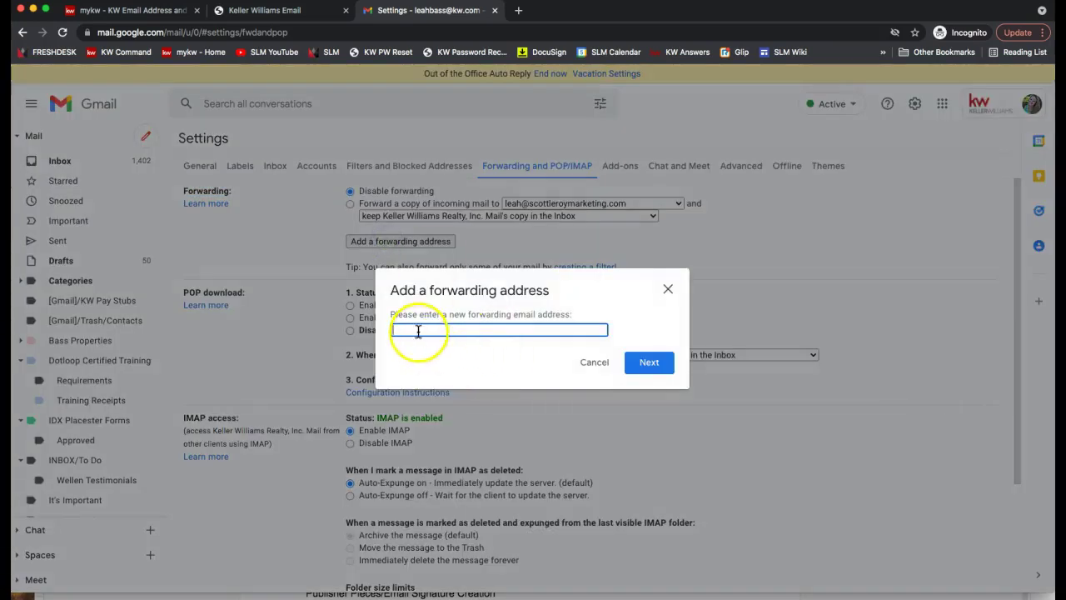
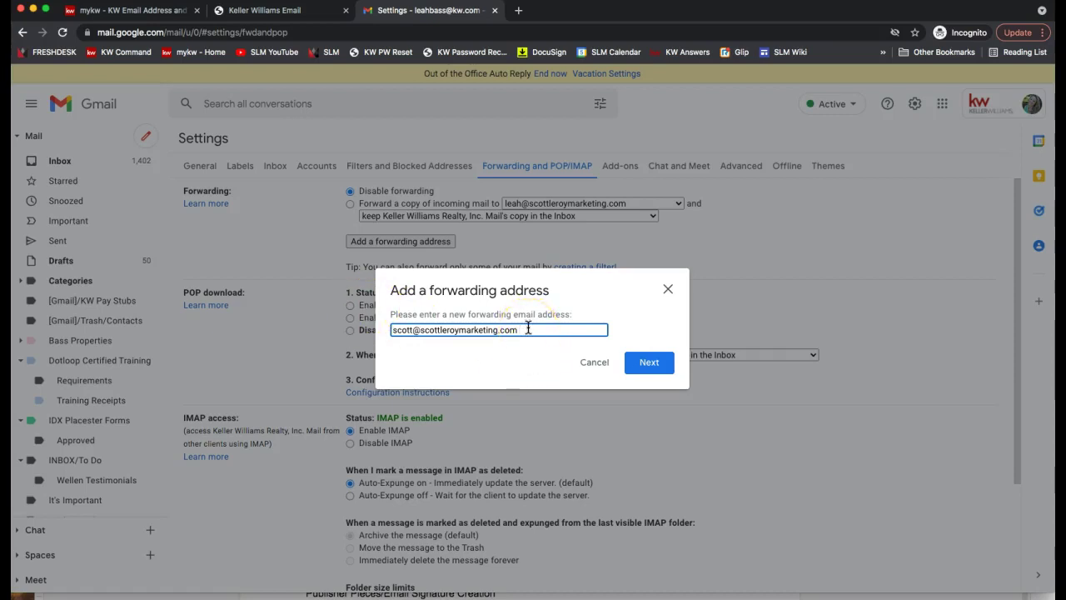
click(649, 363)
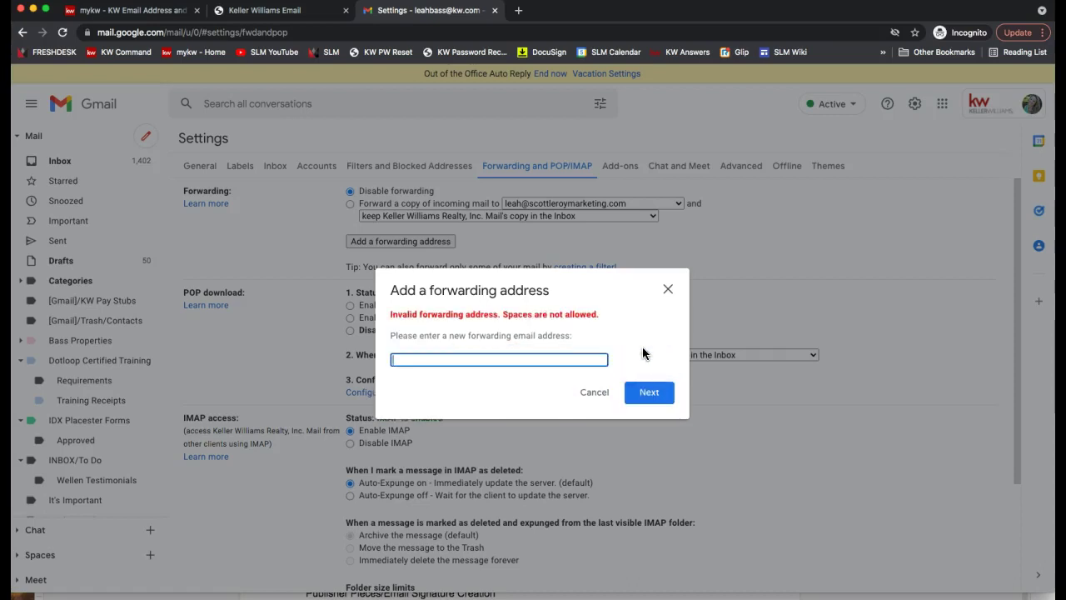
click(444, 358)
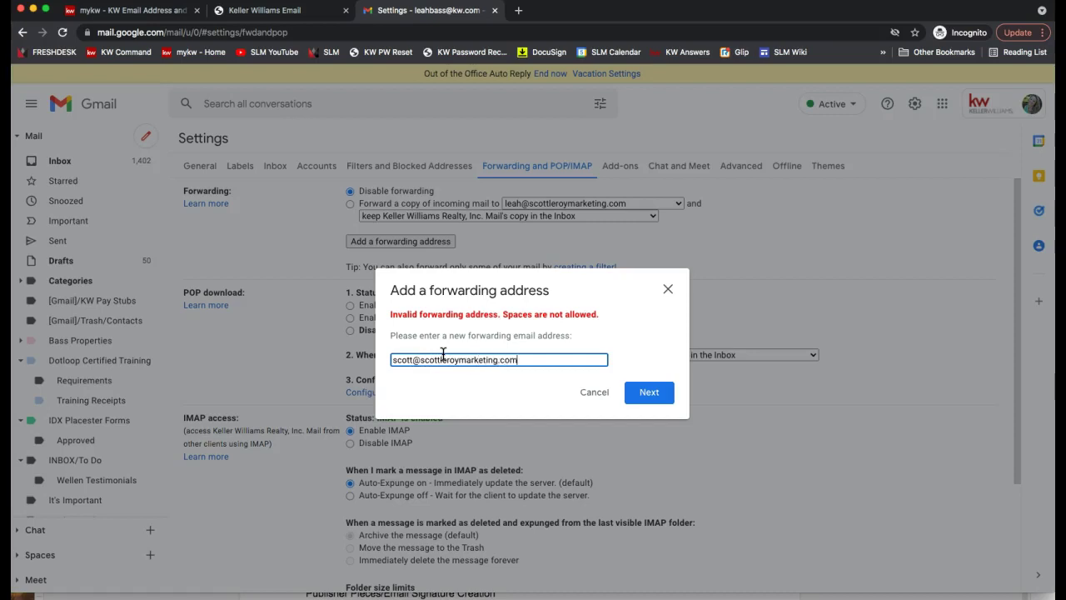
click(649, 392)
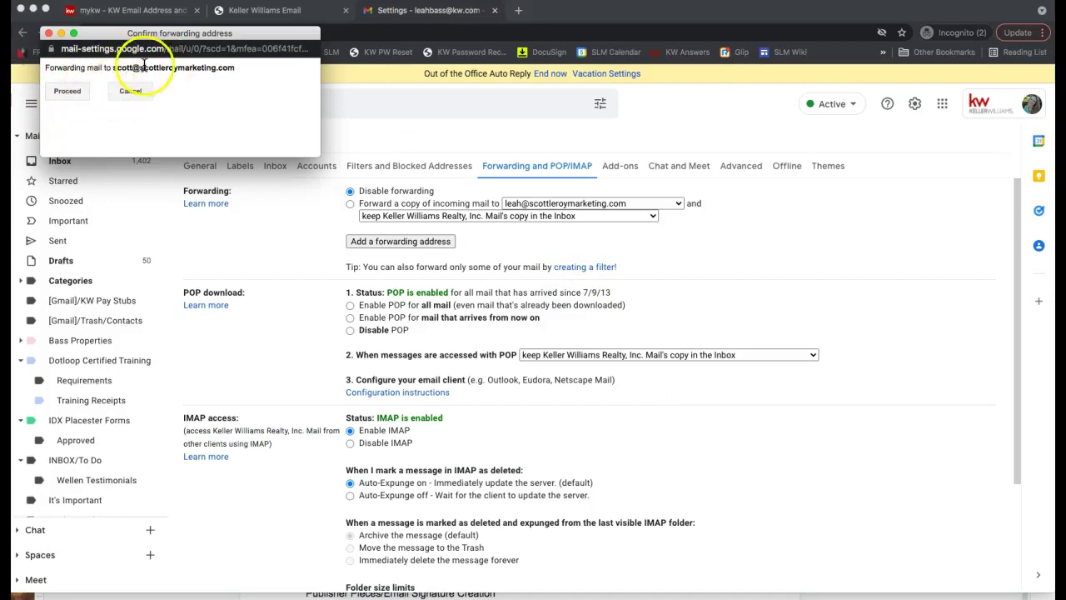
click(68, 91)
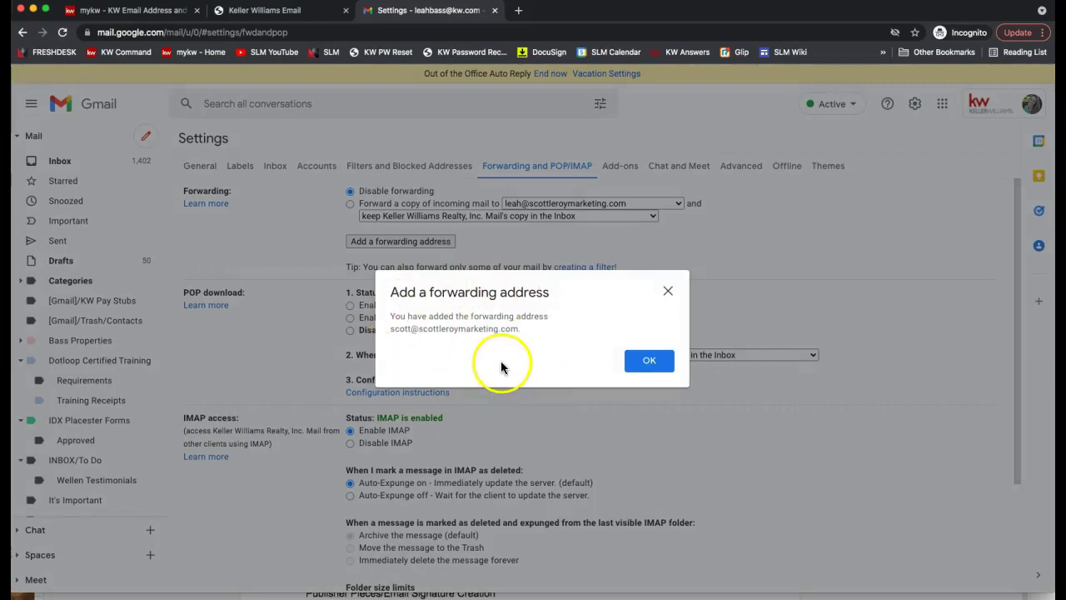
click(651, 366)
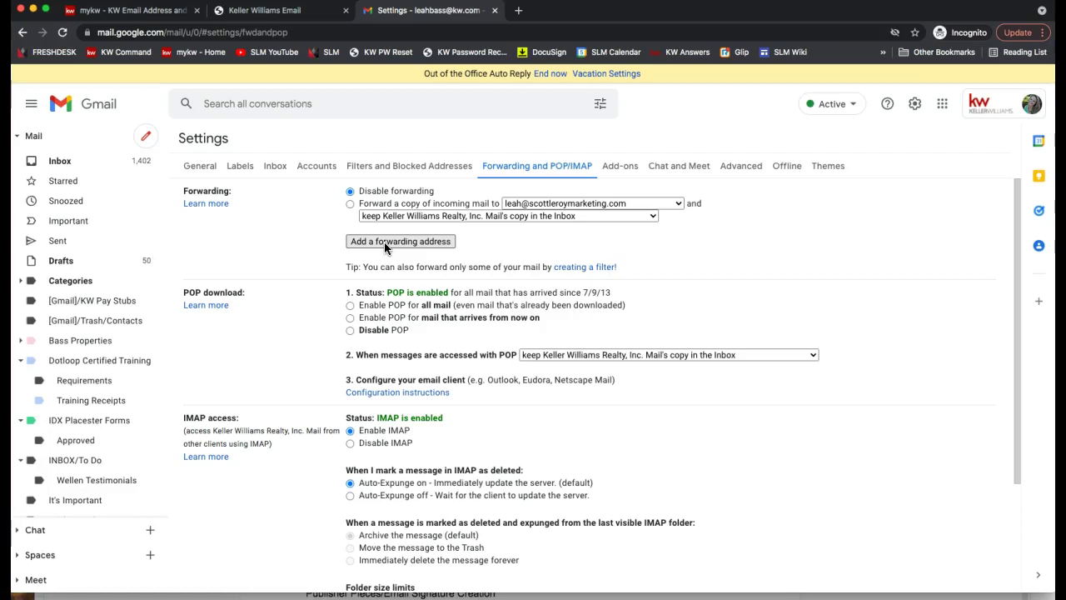
click(384, 242)
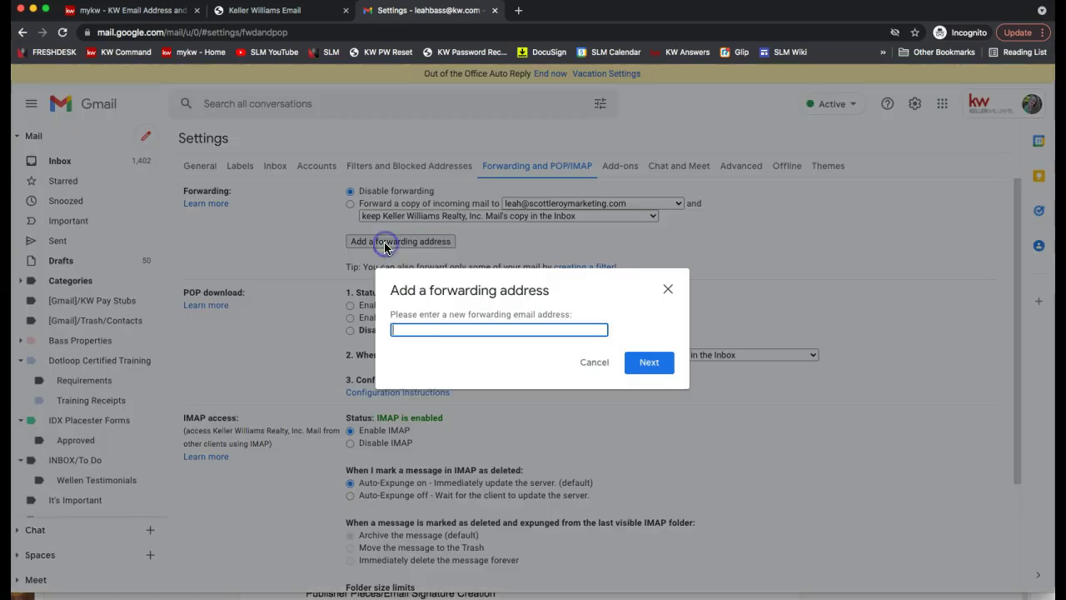
click(668, 290)
triple_click(388, 192)
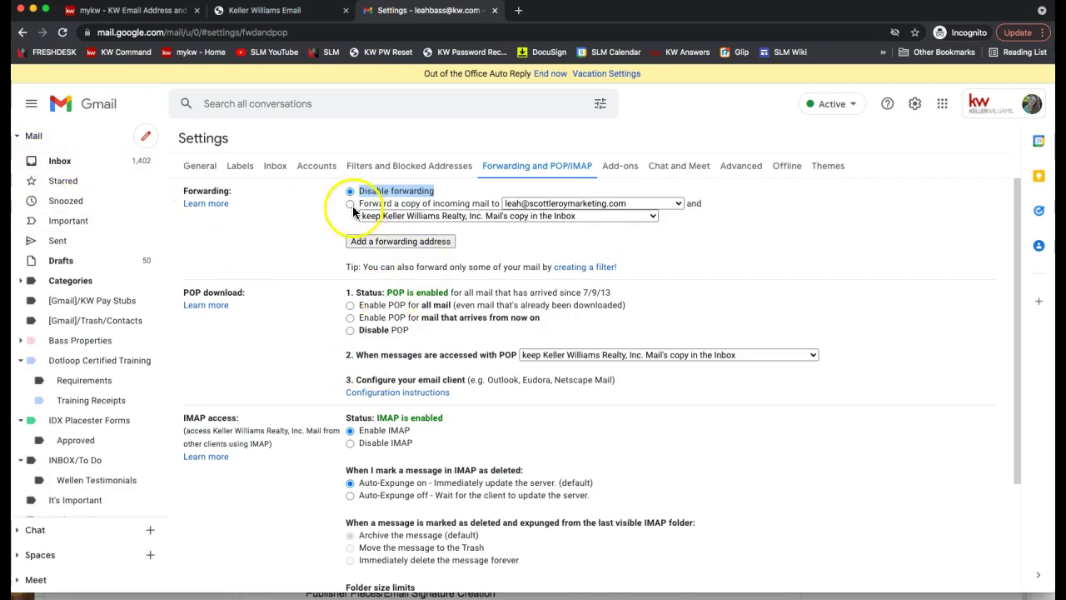
click(350, 204)
scroll(505, 346, down, 3)
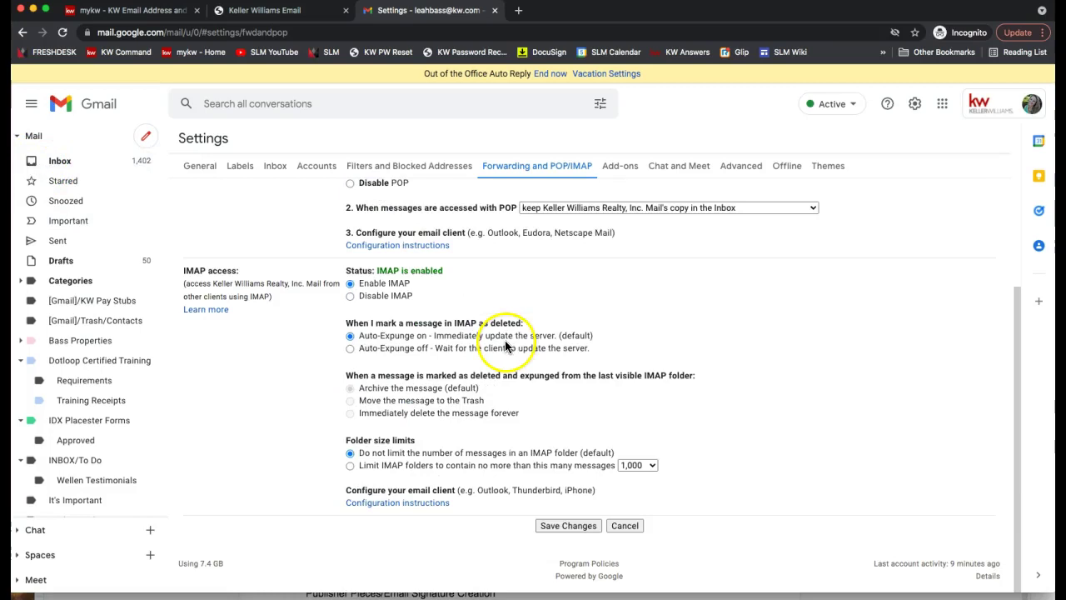
scroll(555, 530, up, 3)
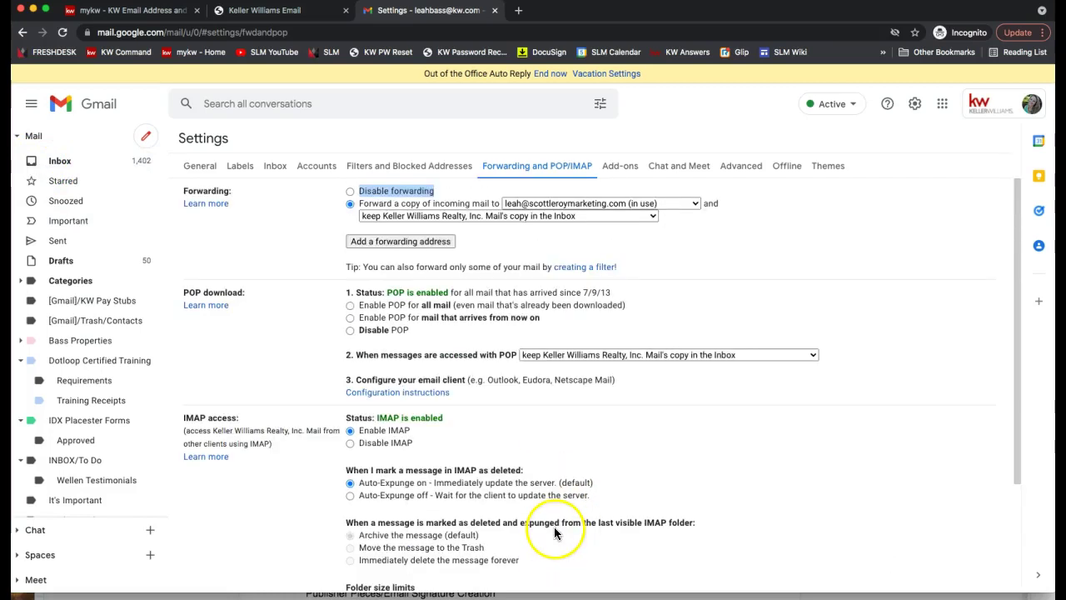
click(350, 191)
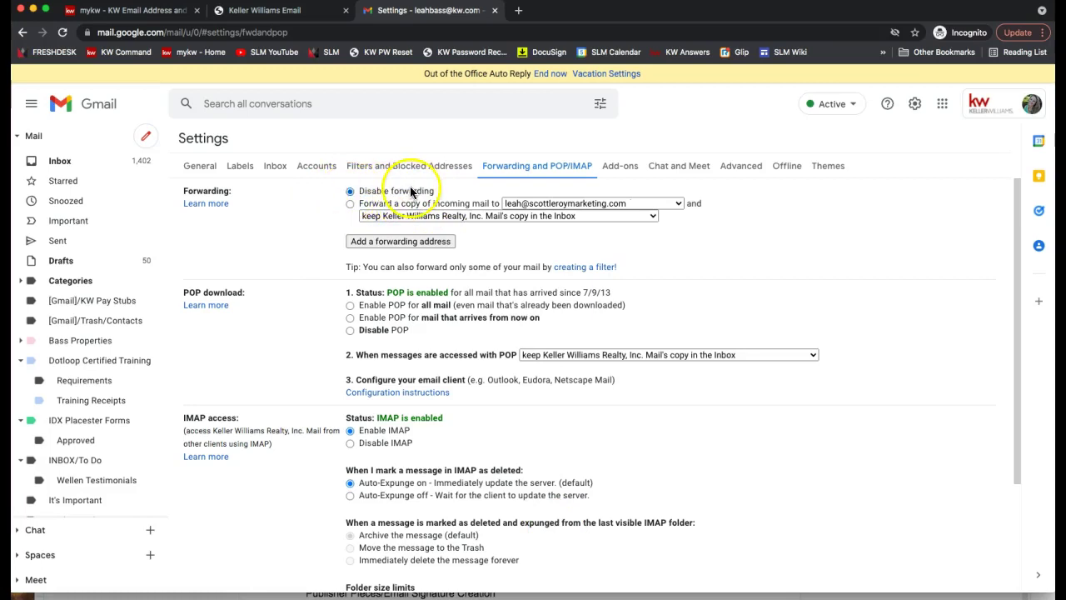
scroll(477, 353, down, 3)
scroll(475, 353, up, 3)
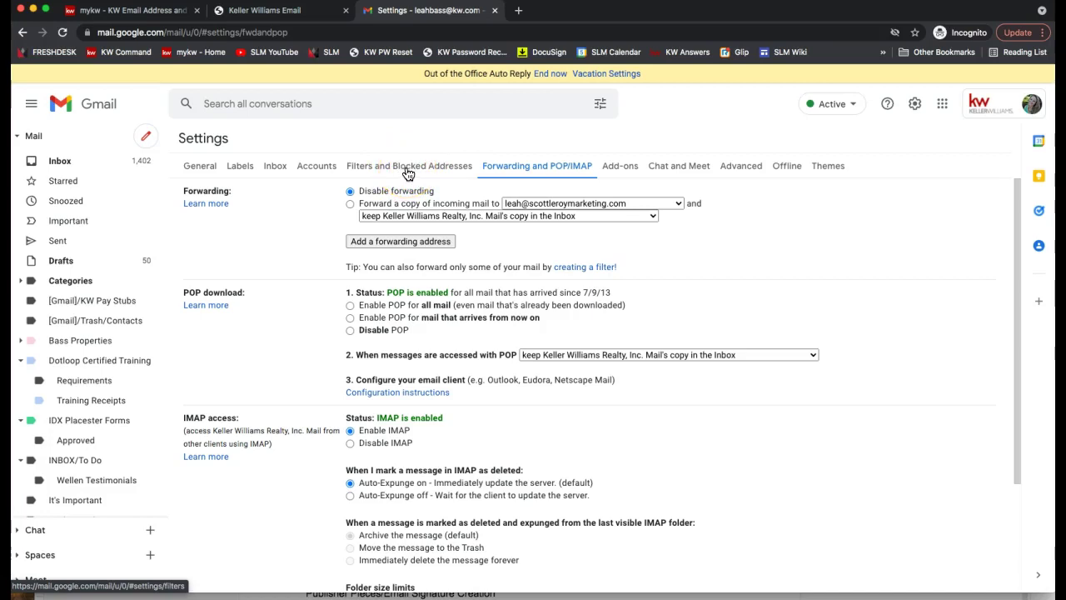
- Note the forwarding tip about using a filter, then switch to Filters and Blocked Addresses
click(407, 166)
click(523, 170)
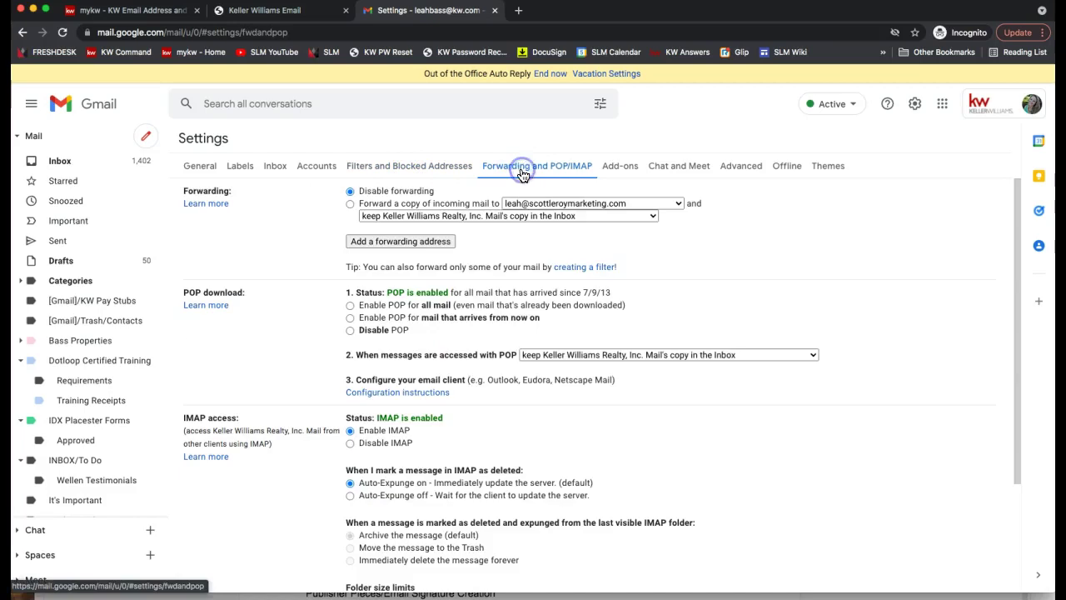
triple_click(393, 268)
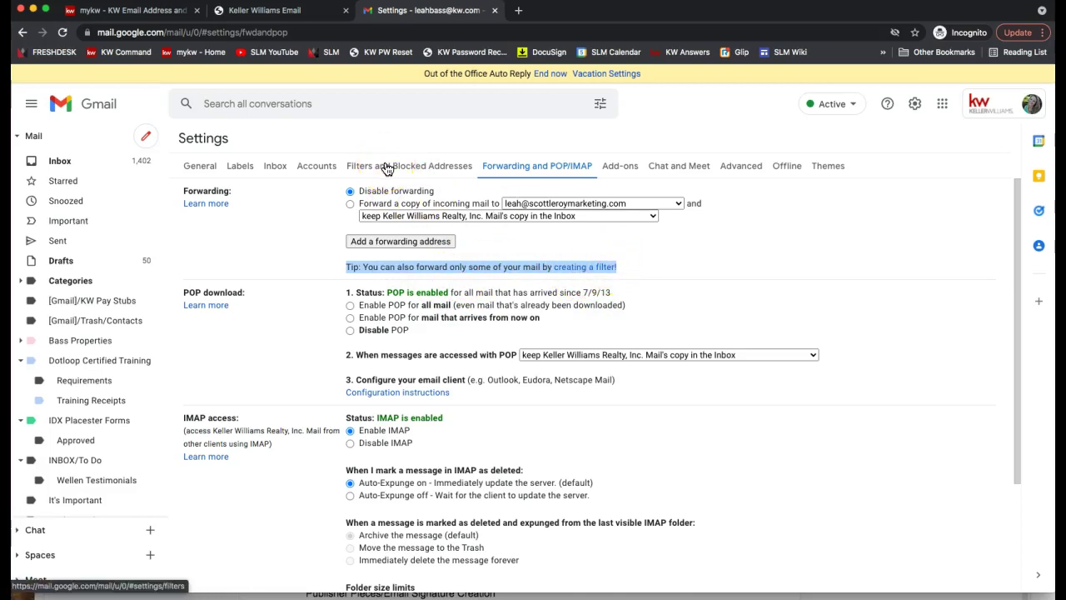
click(387, 168)
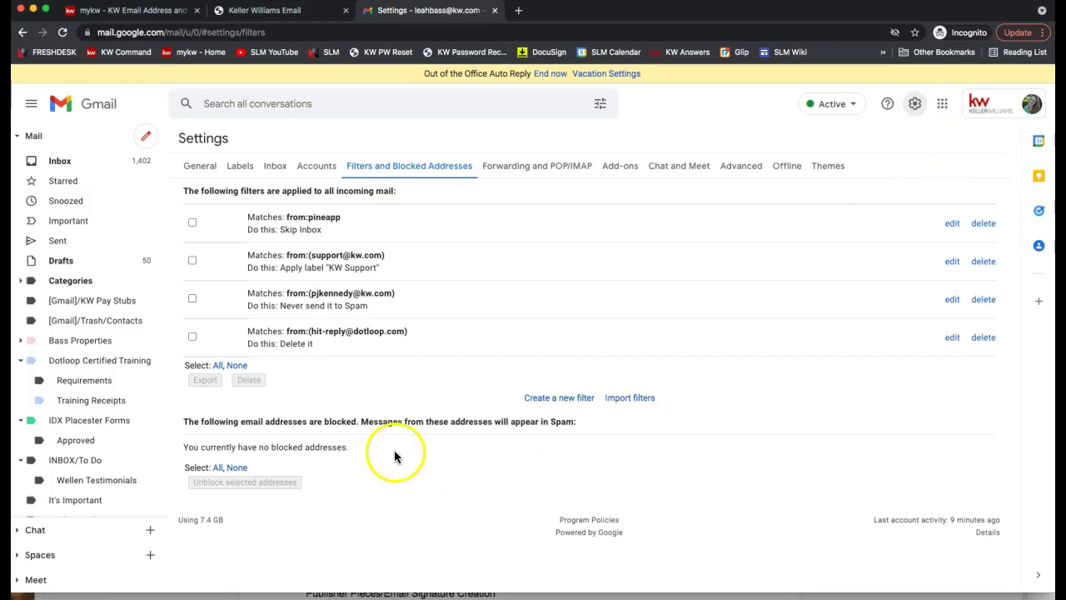
- Start a new filter matching mail sent to the kw.com alias address
click(558, 399)
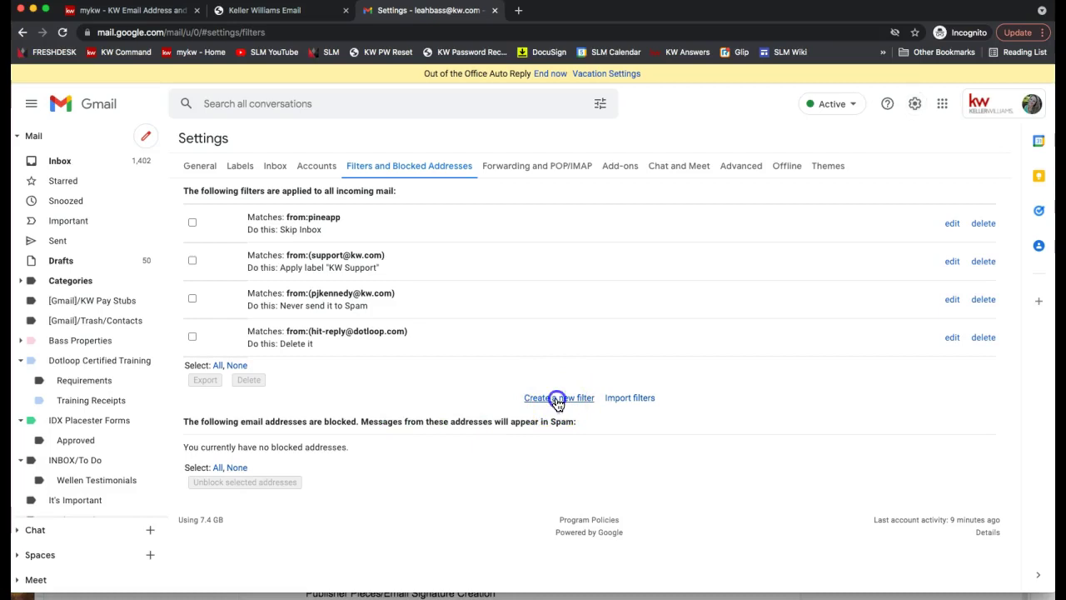
click(560, 400)
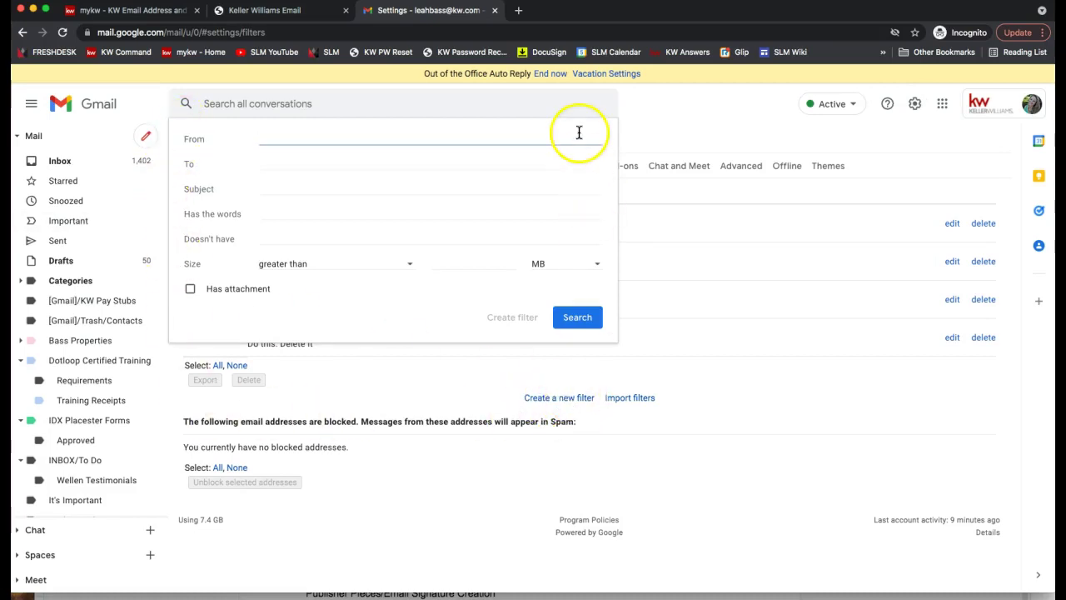
click(289, 157)
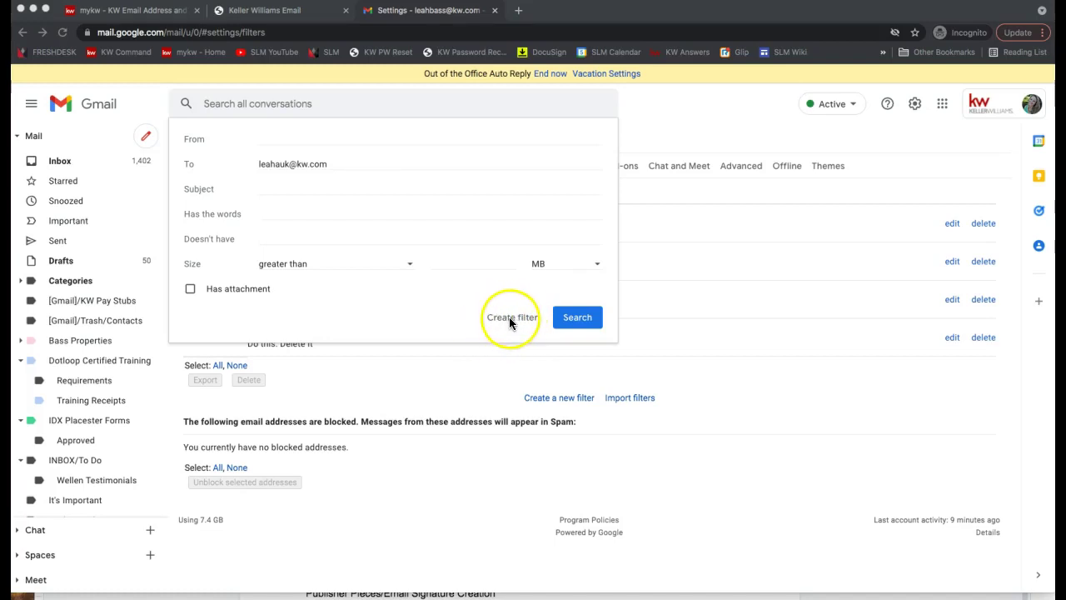
click(510, 319)
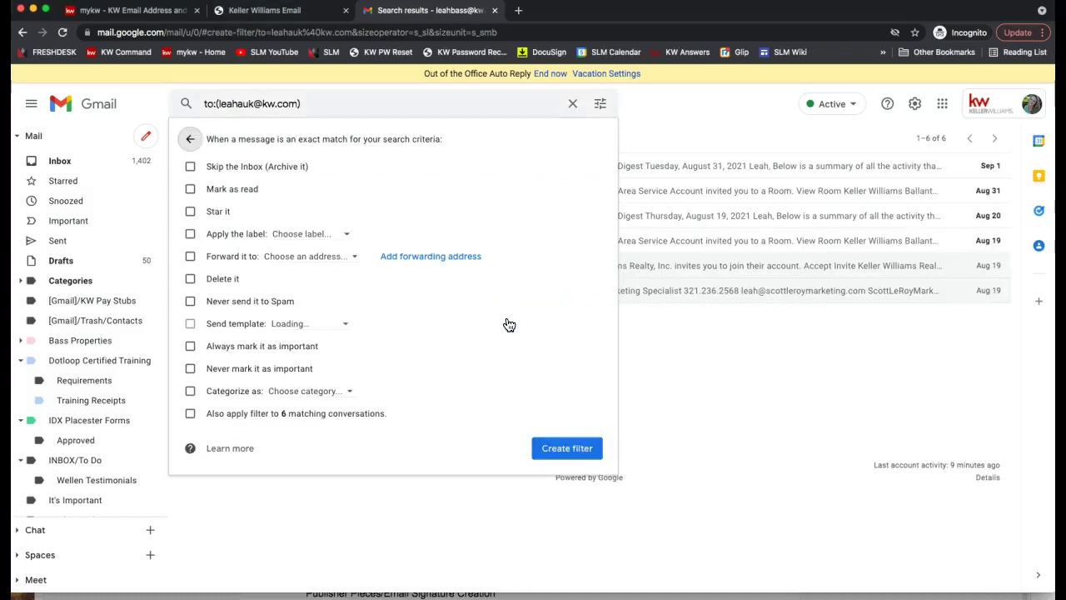
- Forward matching mail to the marketing forwarding address and create the filter
click(190, 260)
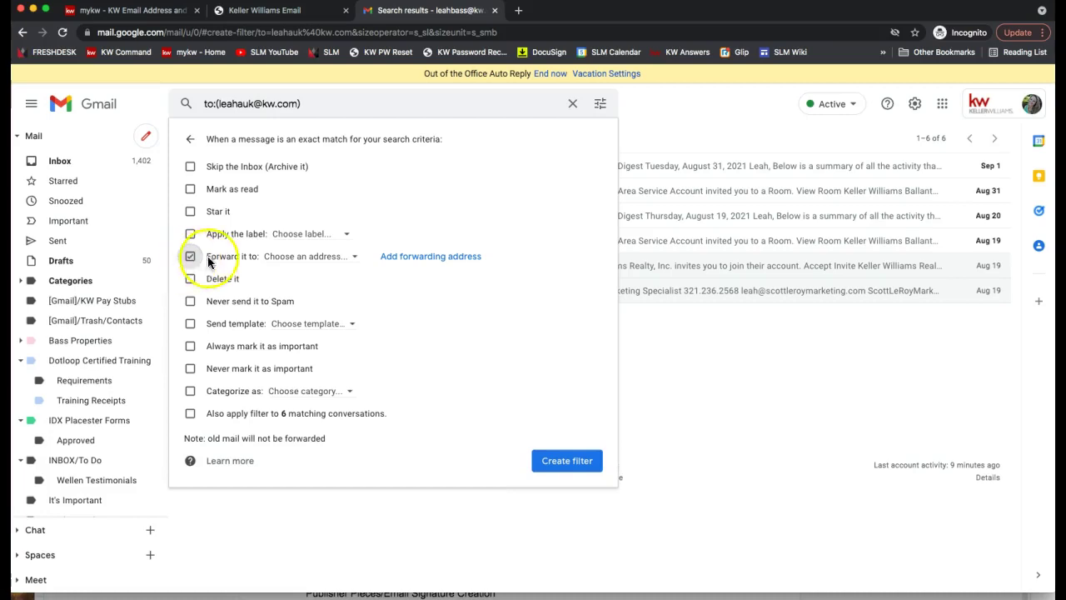
click(286, 260)
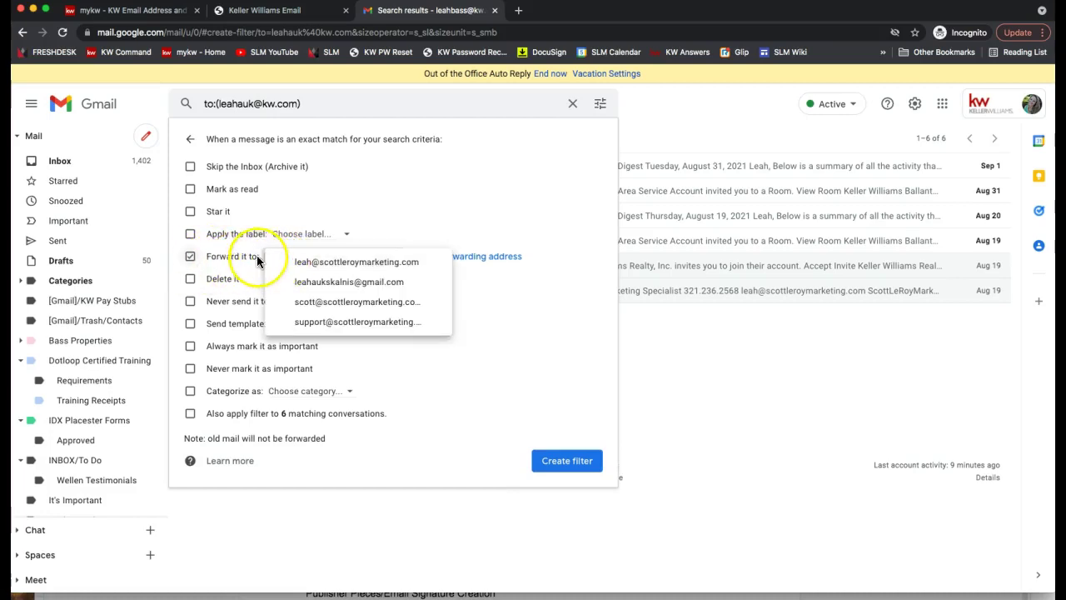
click(254, 257)
click(190, 257)
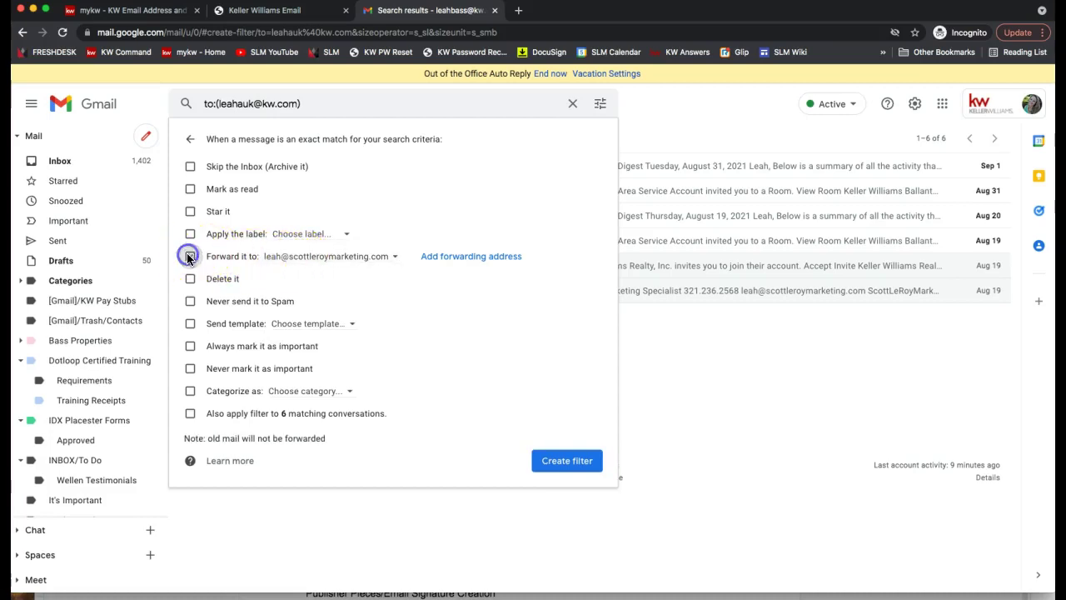
click(328, 262)
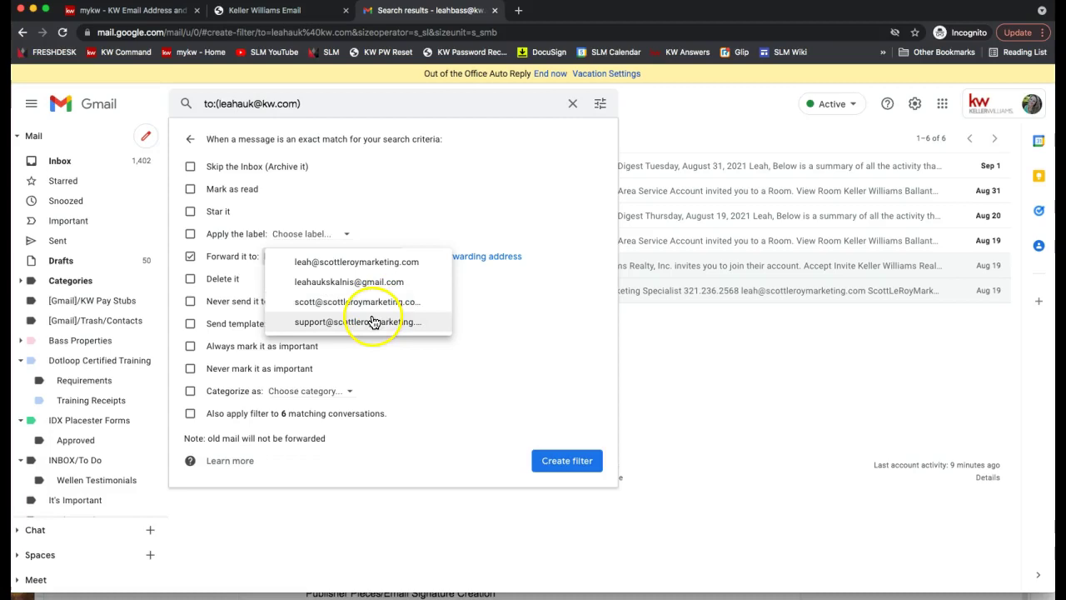
click(348, 263)
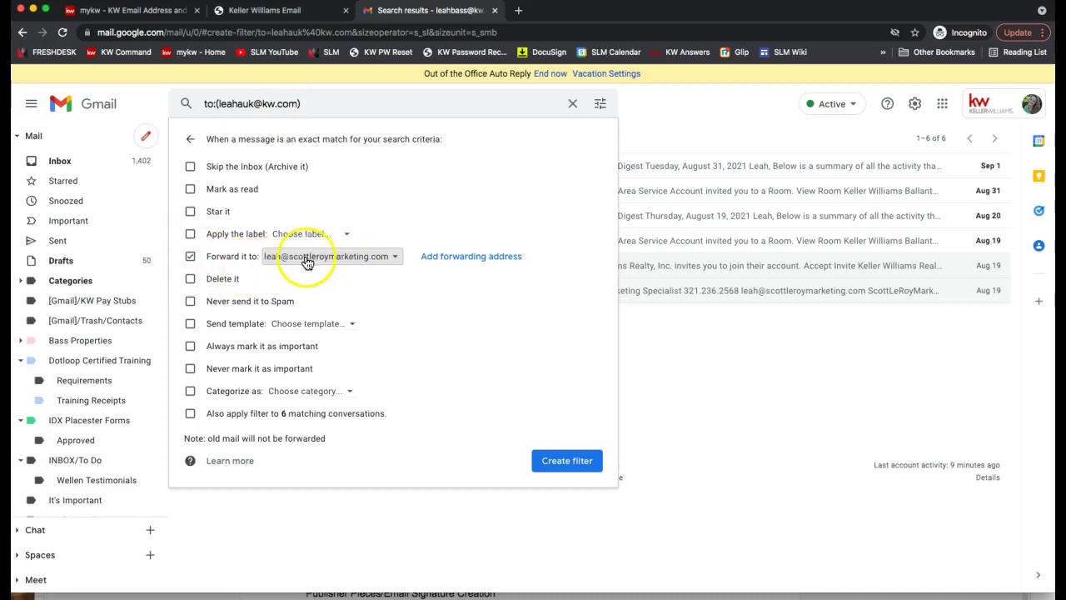
click(567, 461)
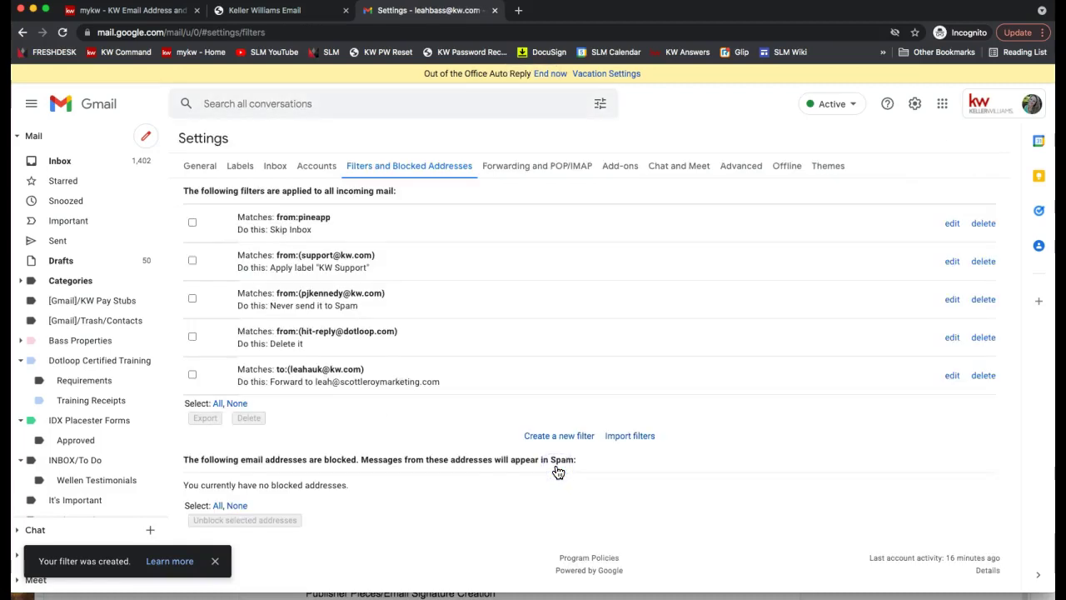
- Start another filter whose To criterion is the kw.com alias address
drag(289, 369, 361, 369)
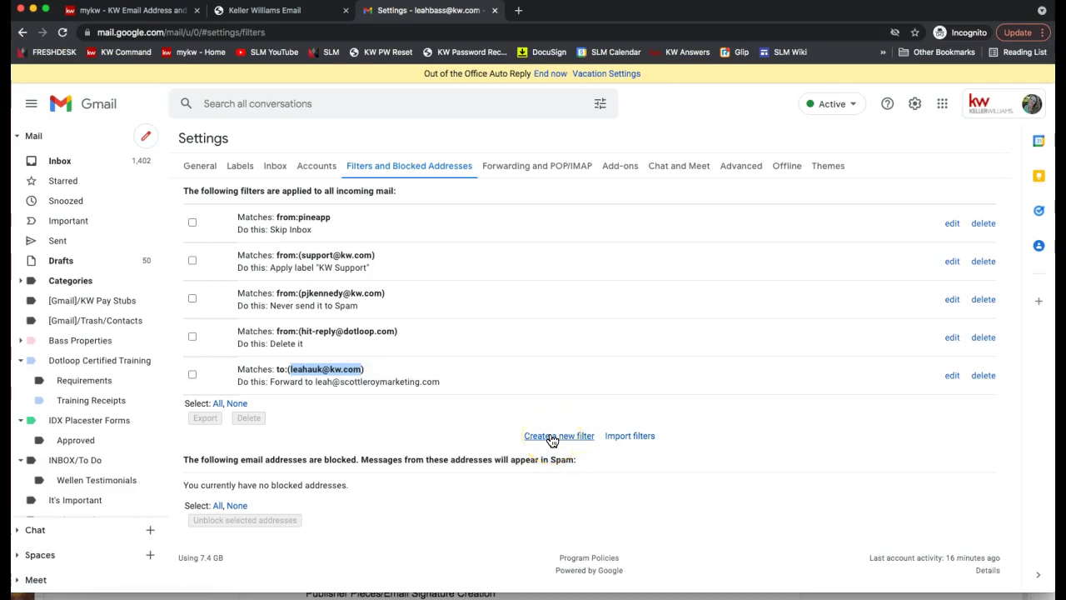
click(556, 439)
click(302, 167)
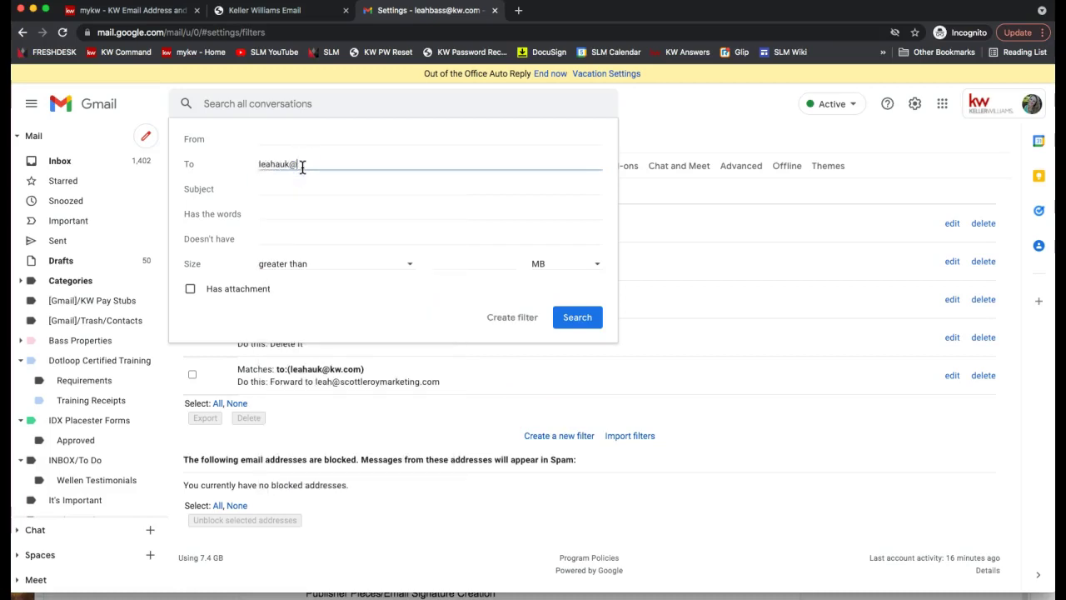
click(518, 328)
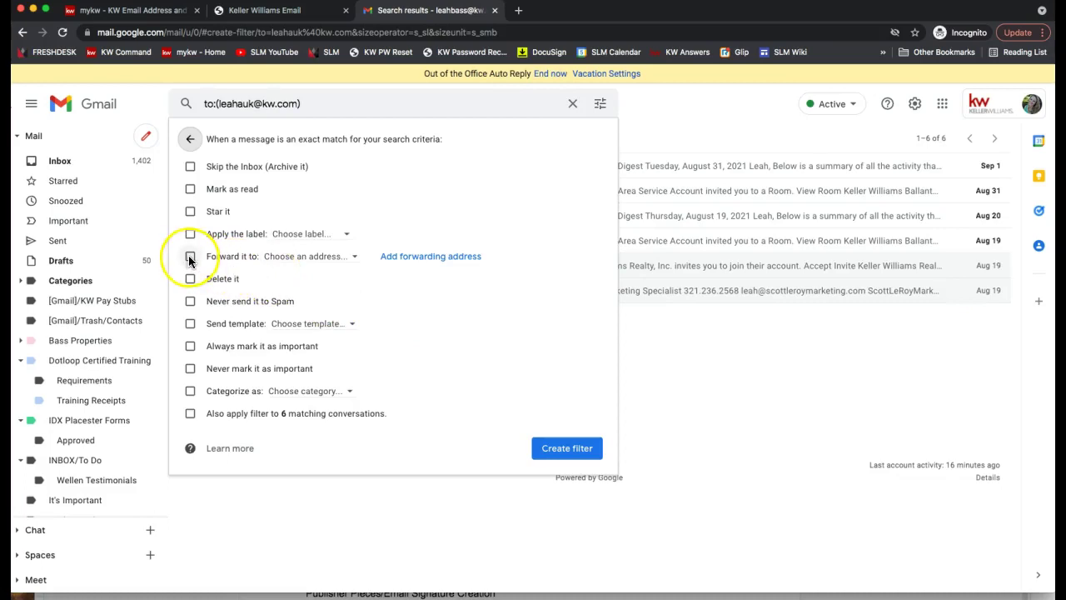
- Forward matching mail to the personal Gmail address and create the filter
click(190, 257)
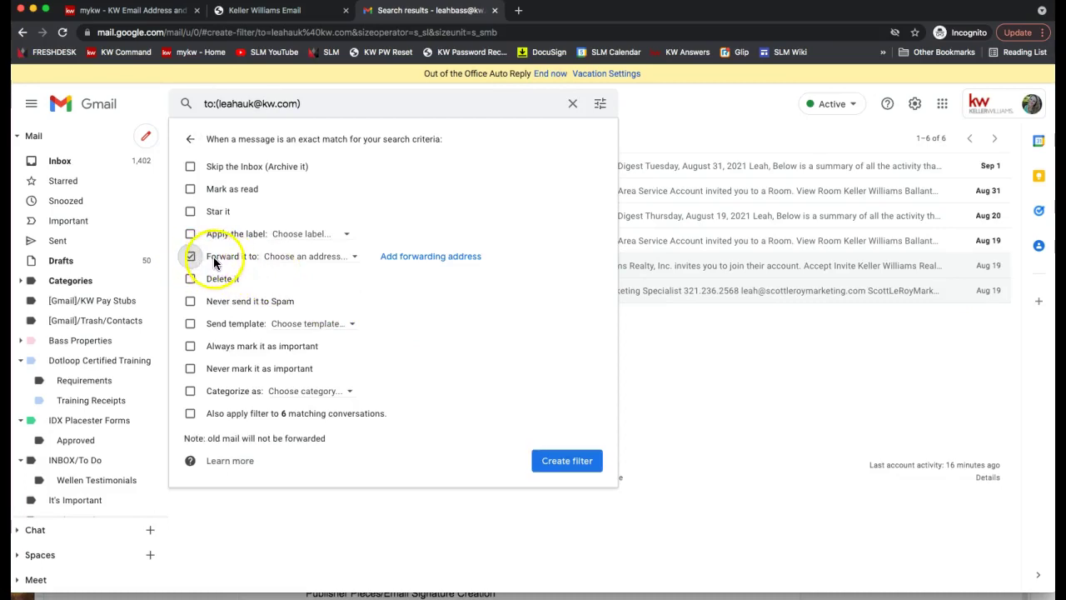
click(289, 258)
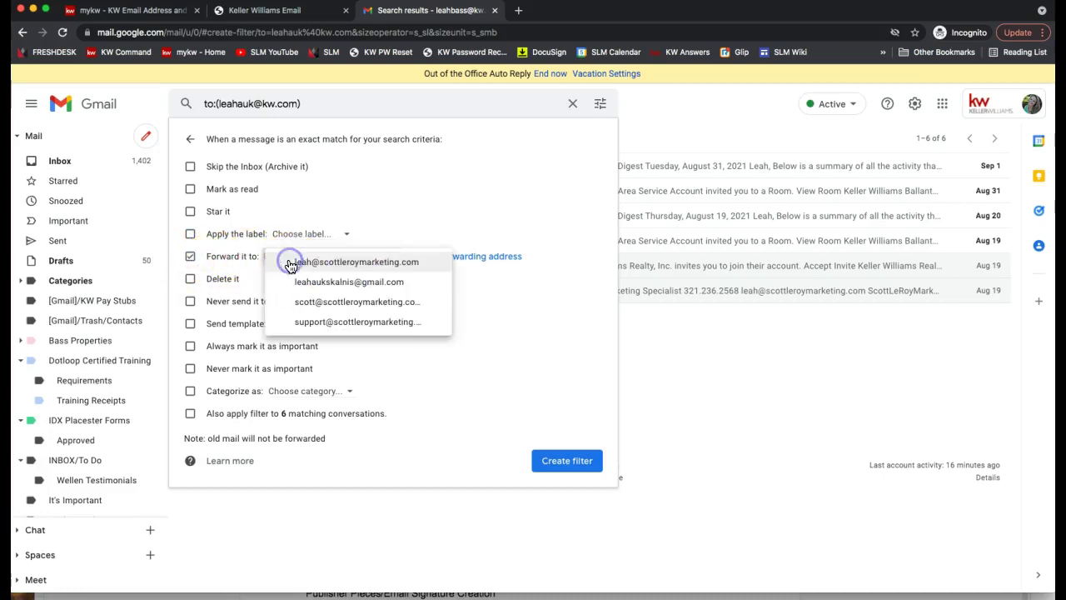
click(305, 286)
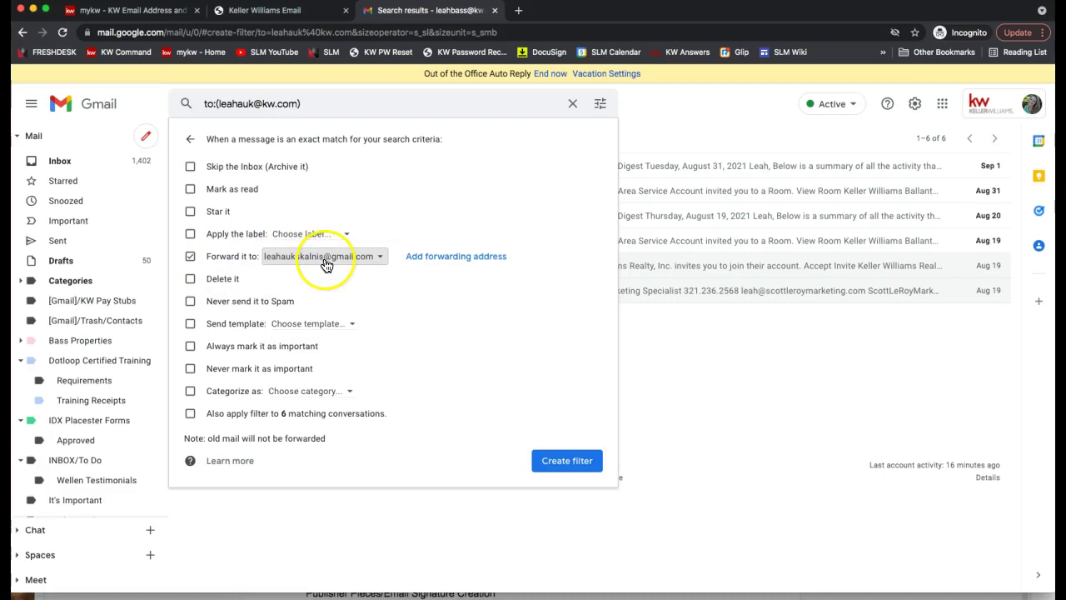
click(556, 464)
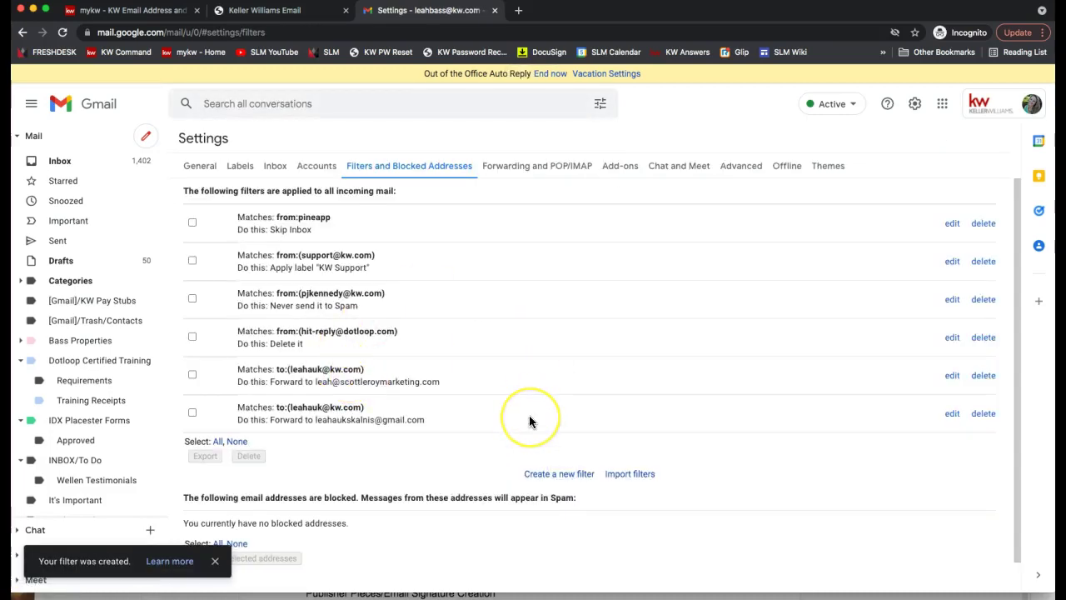
click(281, 408)
drag(365, 408, 404, 421)
drag(284, 383, 408, 388)
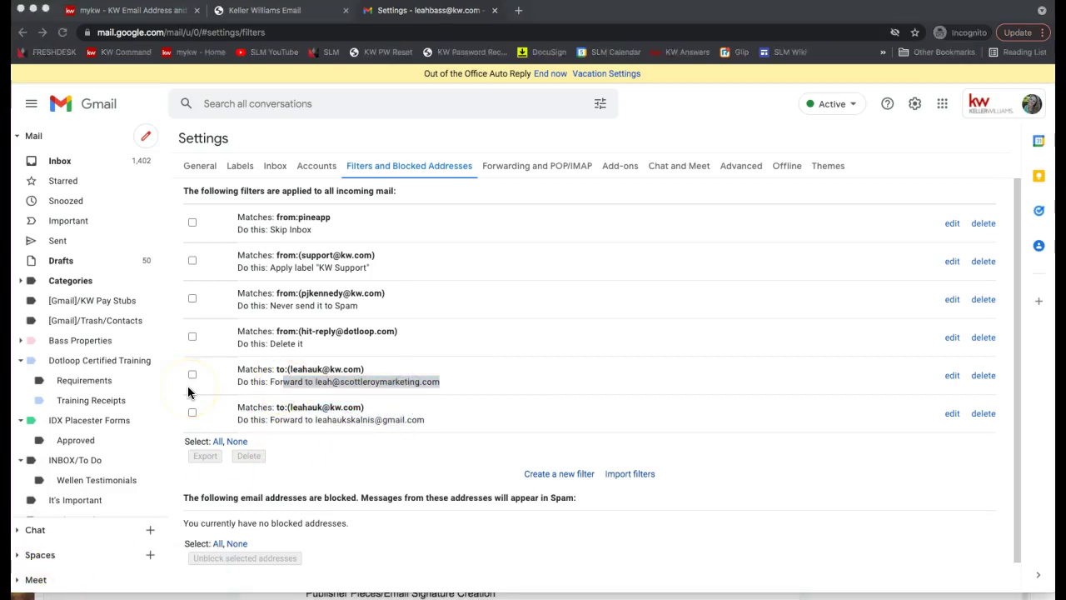
click(341, 392)
click(279, 381)
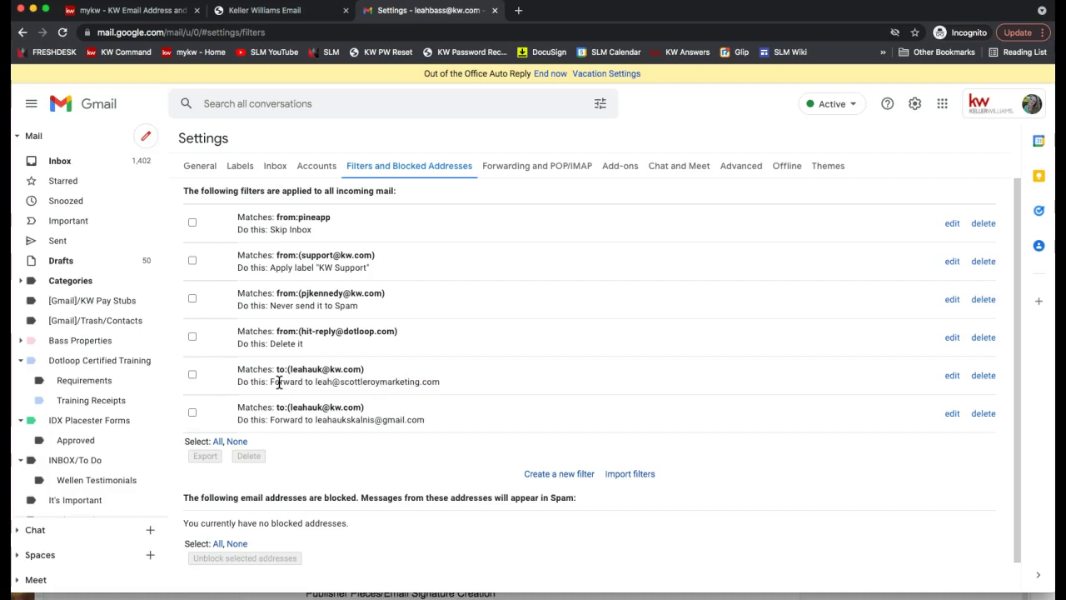
click(361, 368)
drag(361, 368, 291, 369)
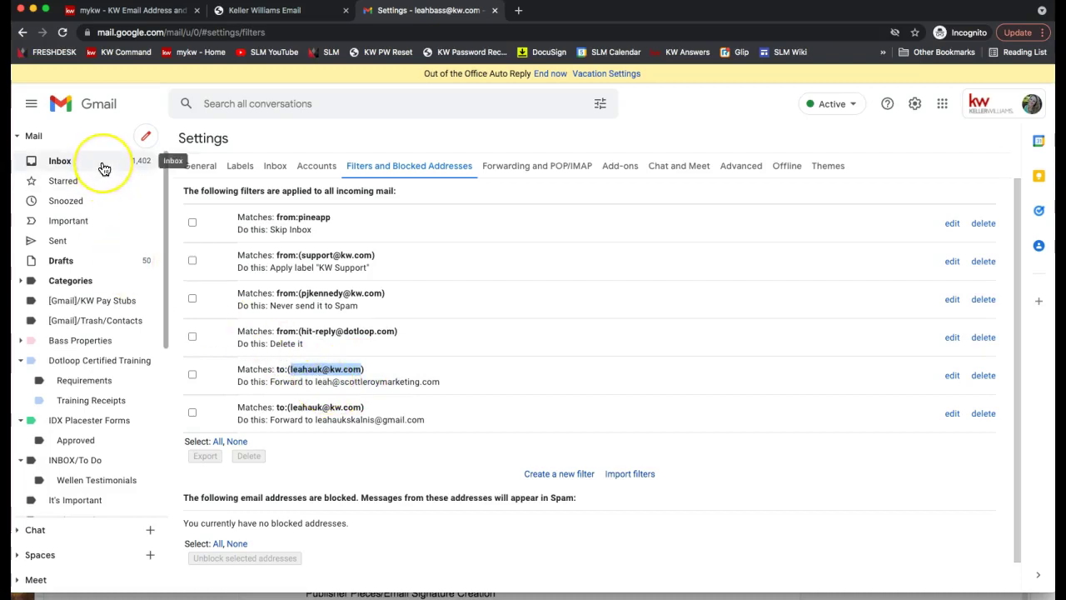
click(550, 477)
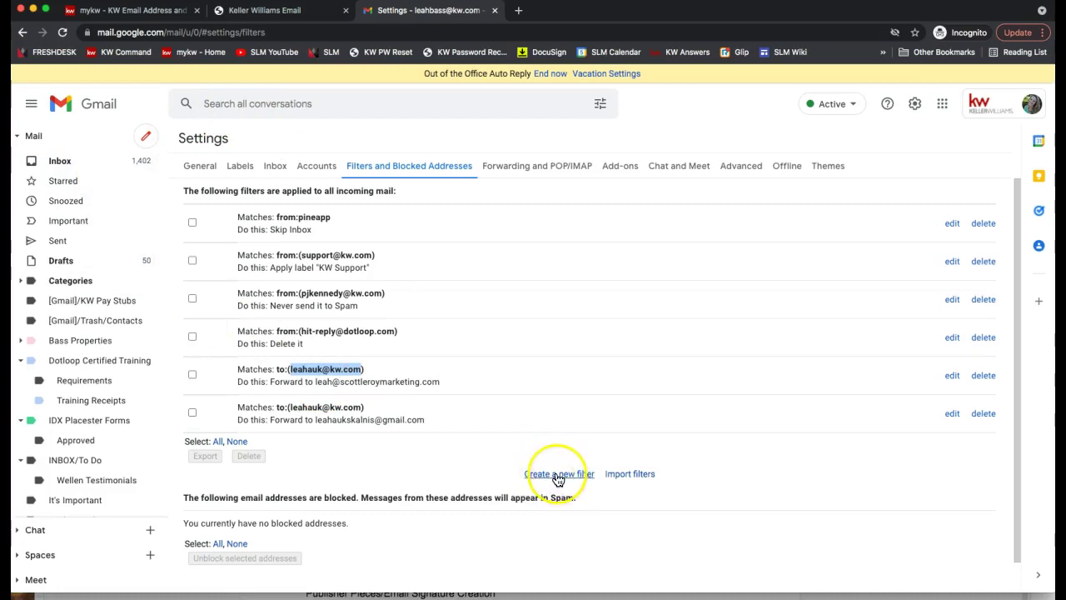
- Begin a new filter with the kw.com alias address as the recipient criterion
click(558, 477)
click(291, 130)
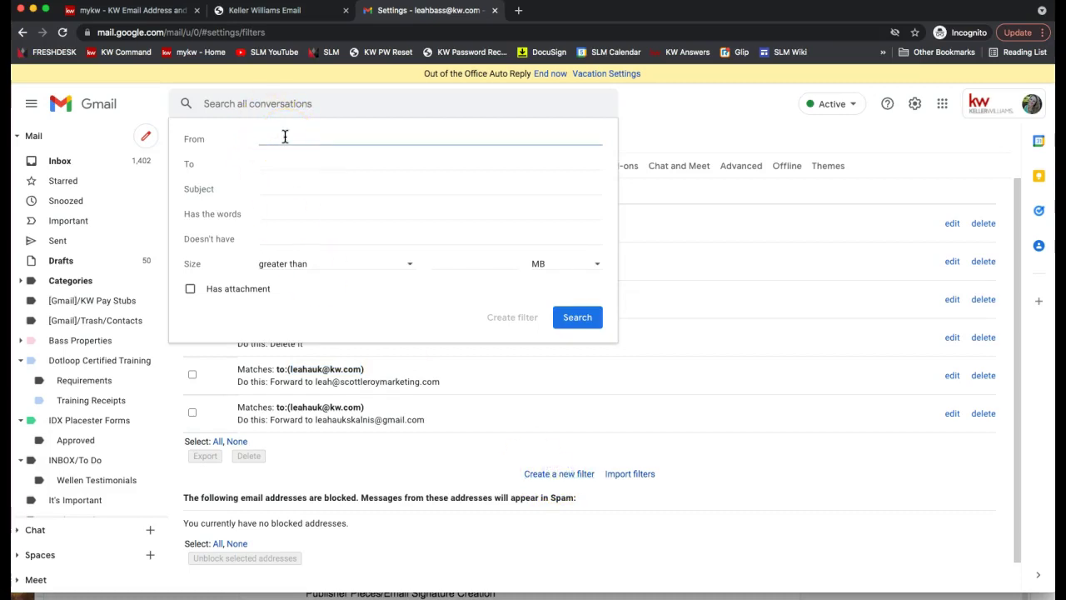
click(270, 163)
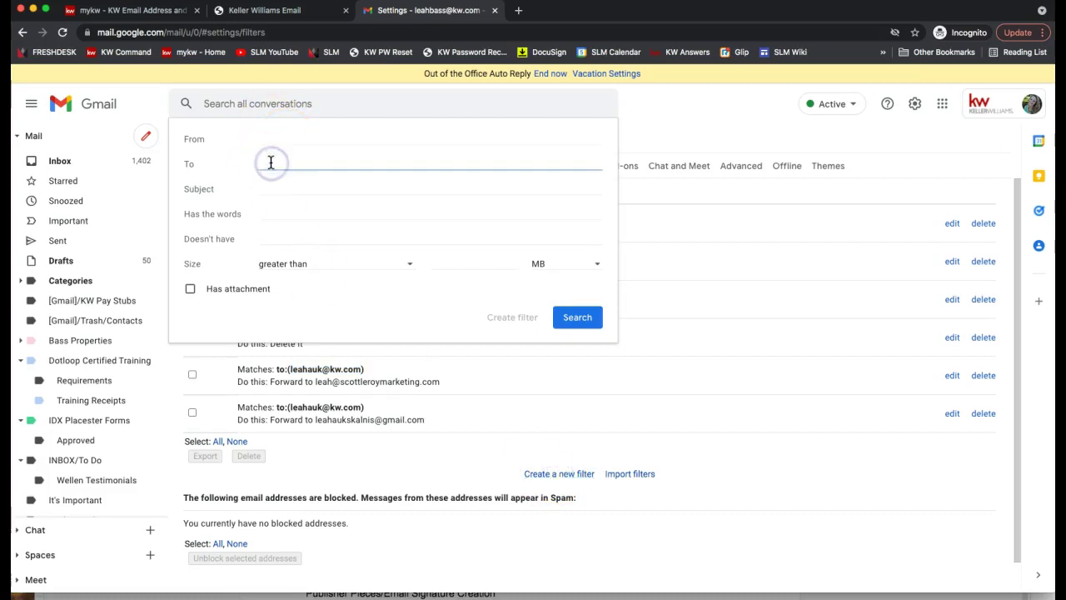
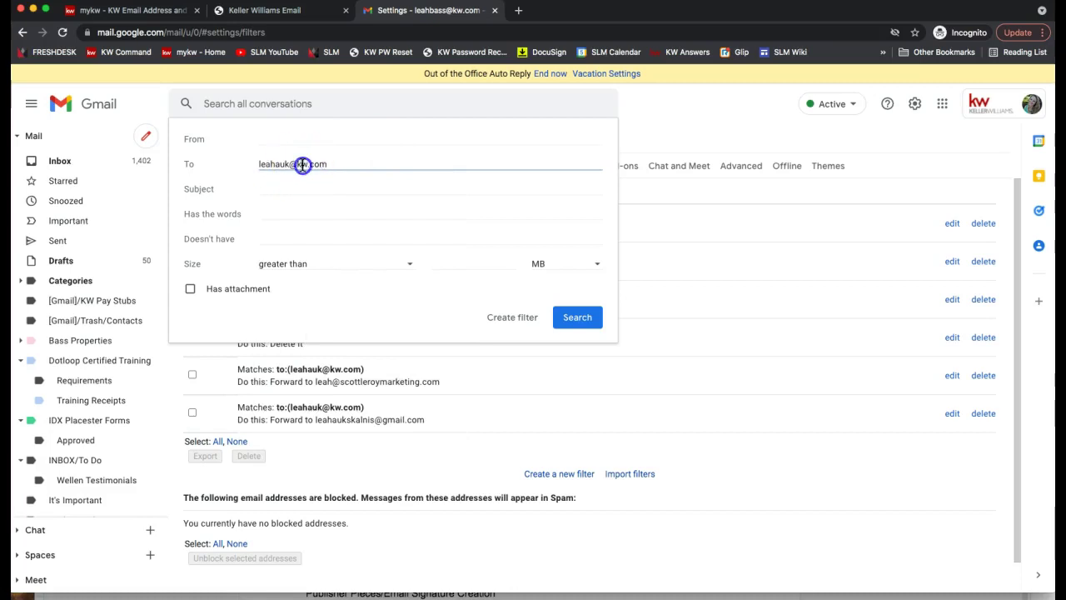
triple_click(300, 163)
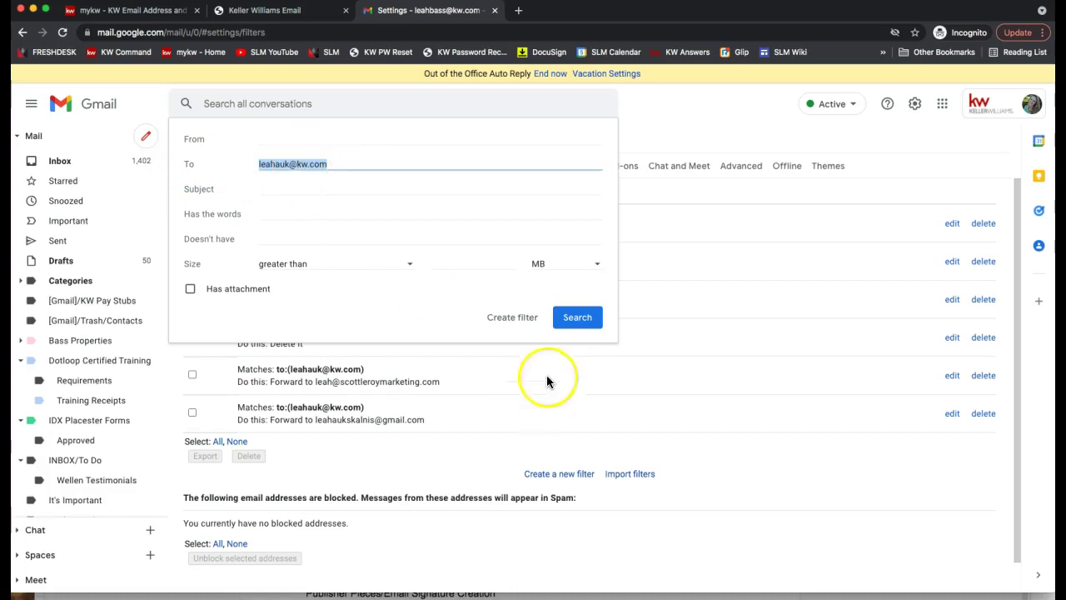
click(506, 318)
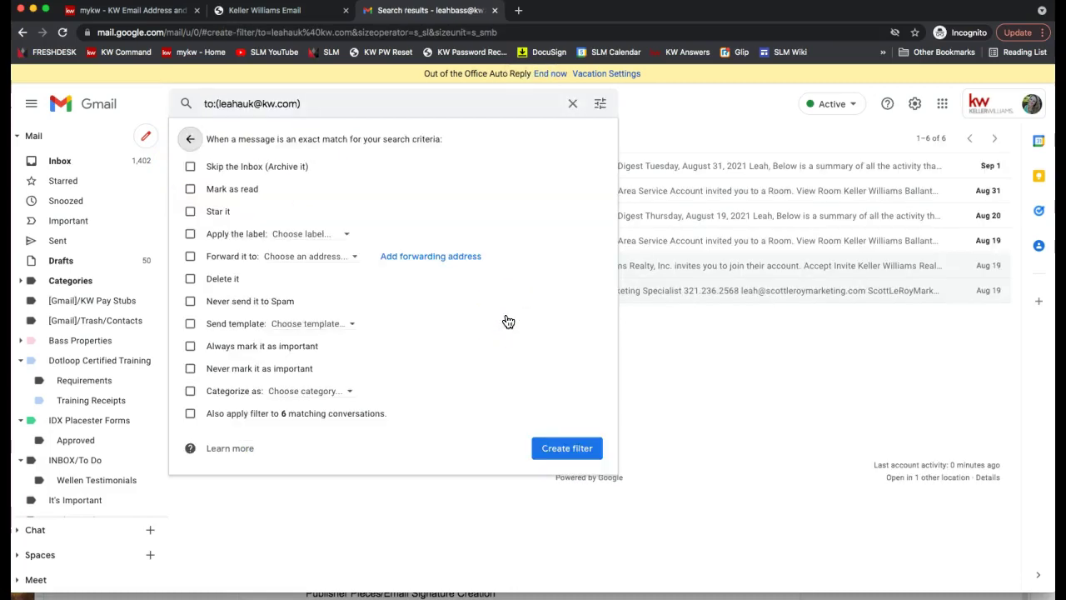
- Apply the Notes label to matching mail and create the filter
click(190, 235)
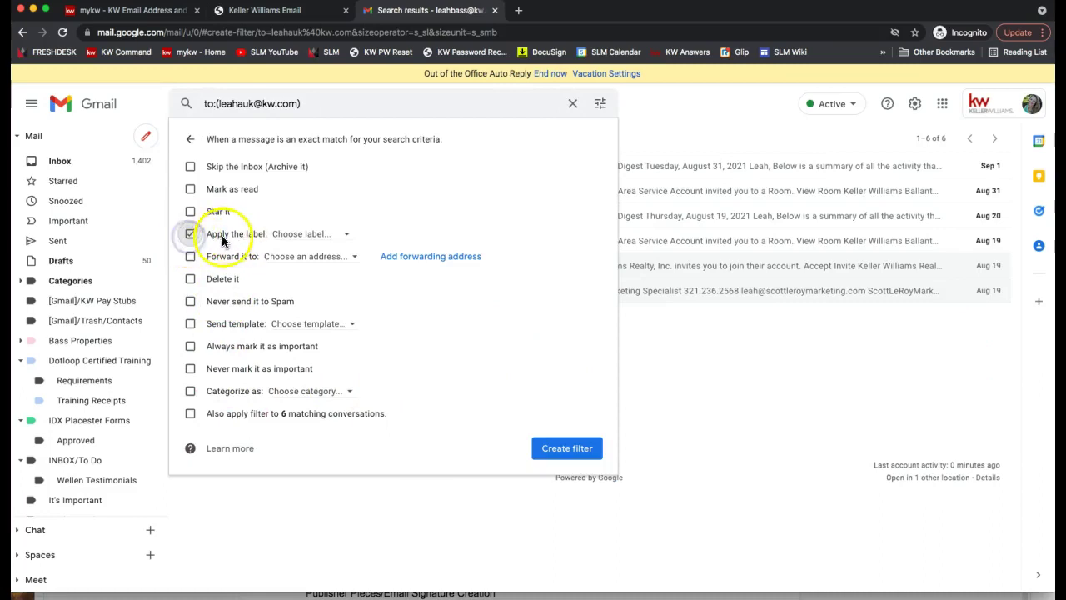
click(293, 240)
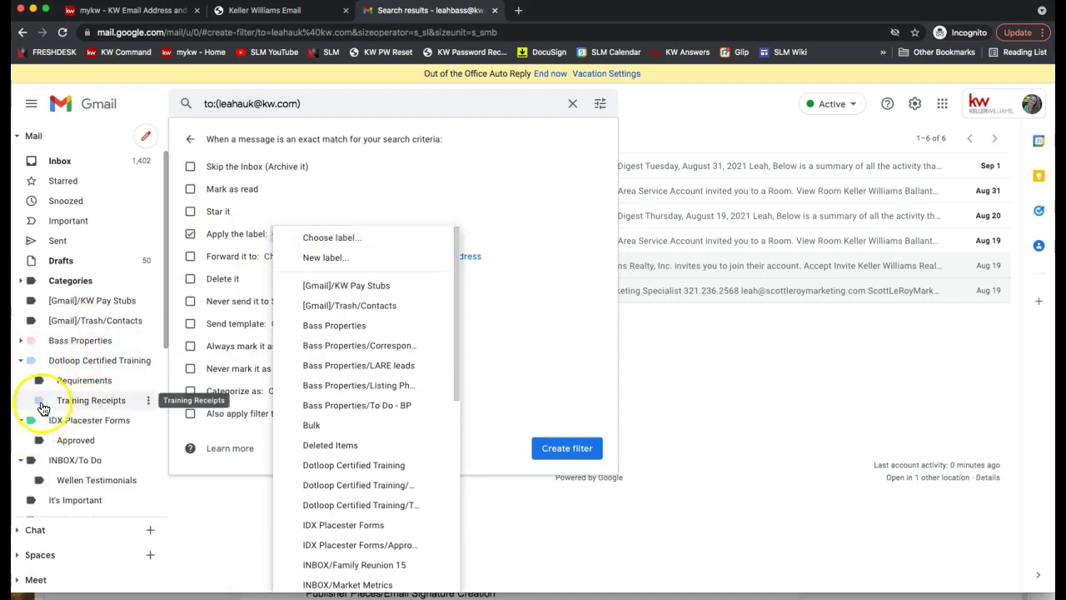
scroll(352, 429, down, 5)
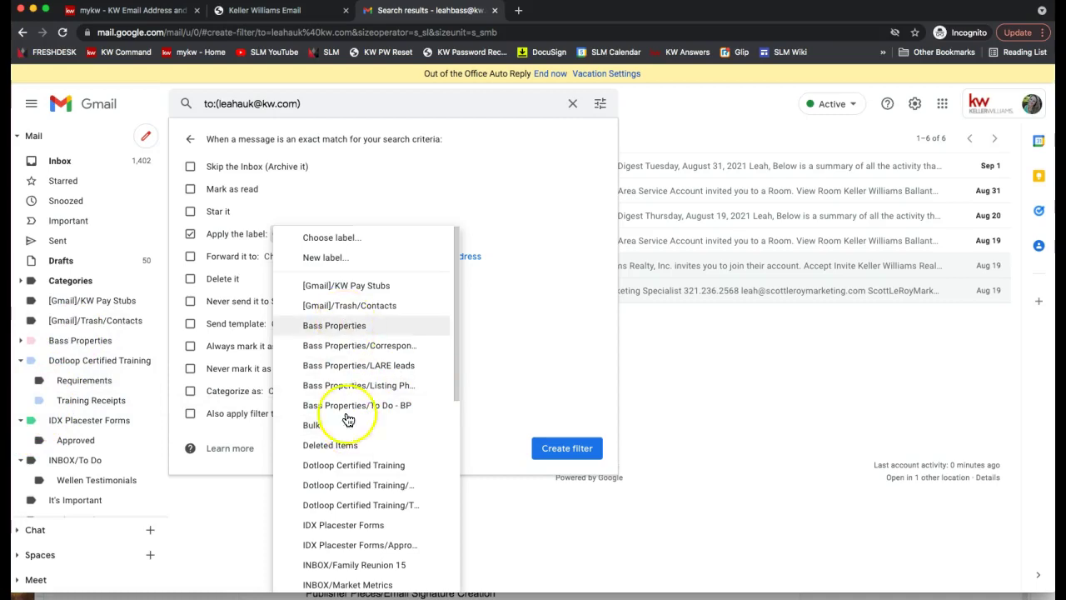
scroll(351, 461, down, 1)
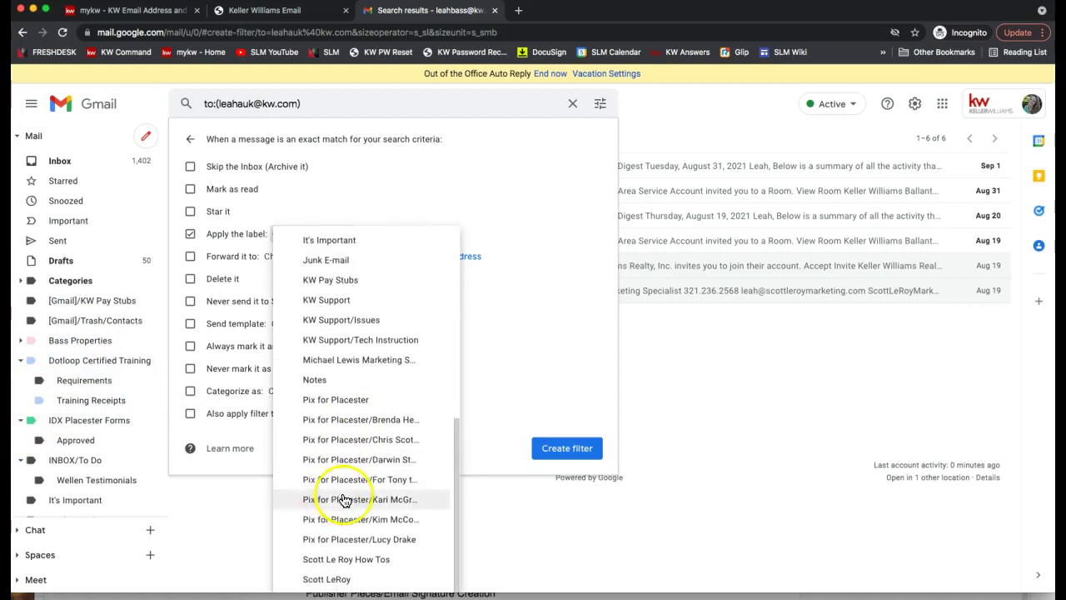
scroll(345, 417, up, 2)
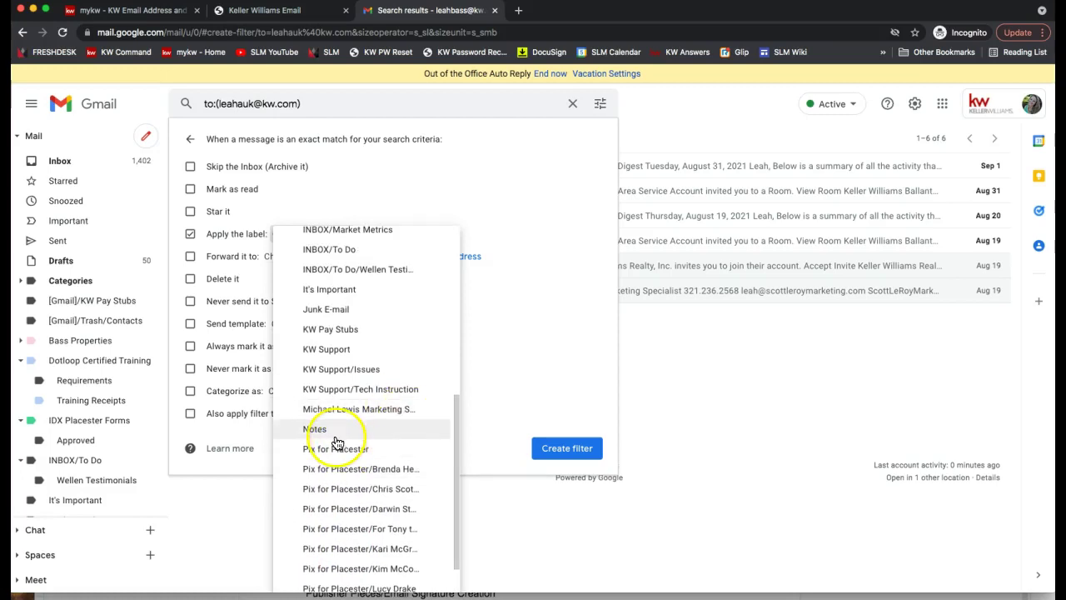
click(315, 430)
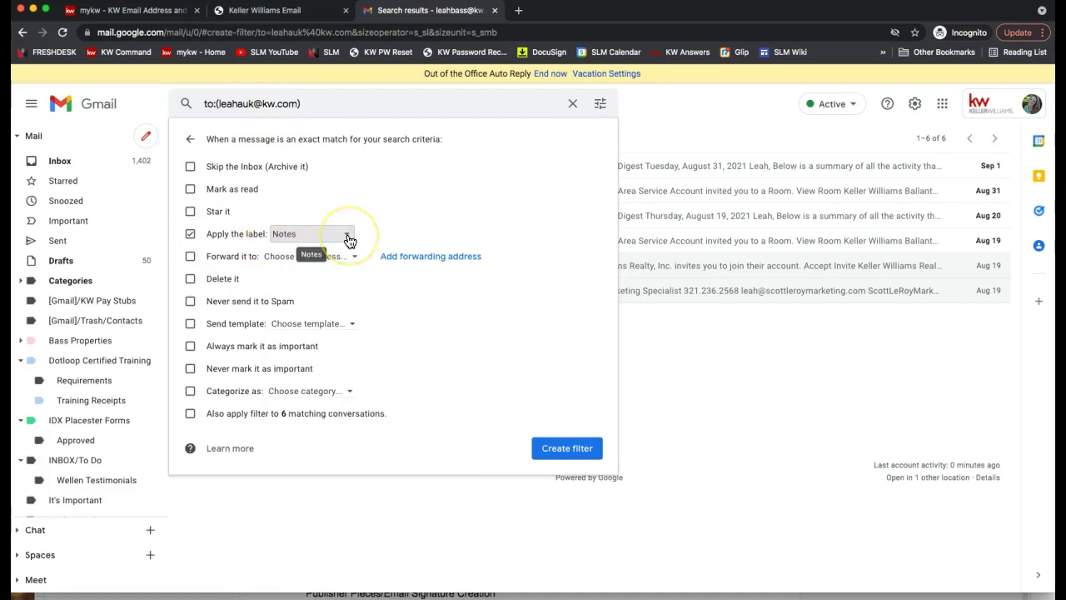
click(556, 447)
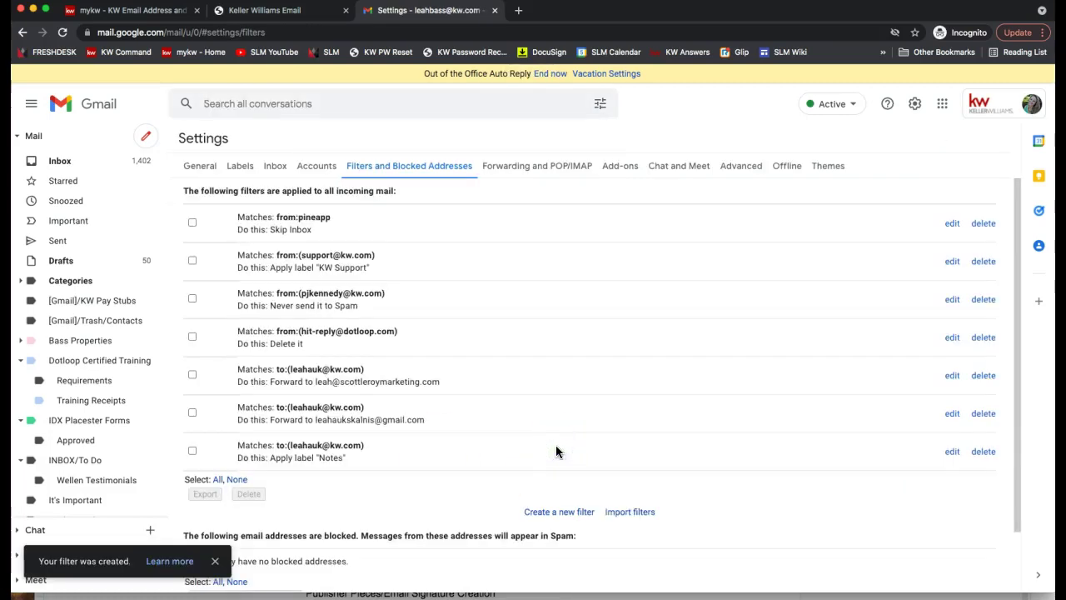
- Highlight the alias and the Notes label in the new filter's listing
drag(363, 445, 329, 458)
double_click(327, 457)
click(332, 468)
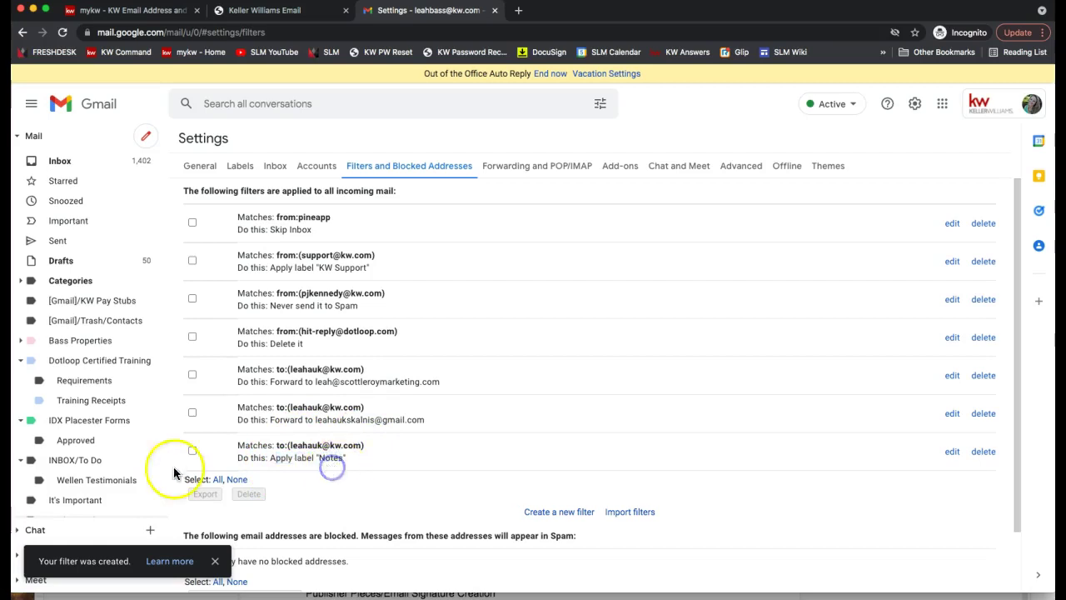
- Expand the full sidebar label list and bring up the New label dialog without creating a label
scroll(91, 408, down, 5)
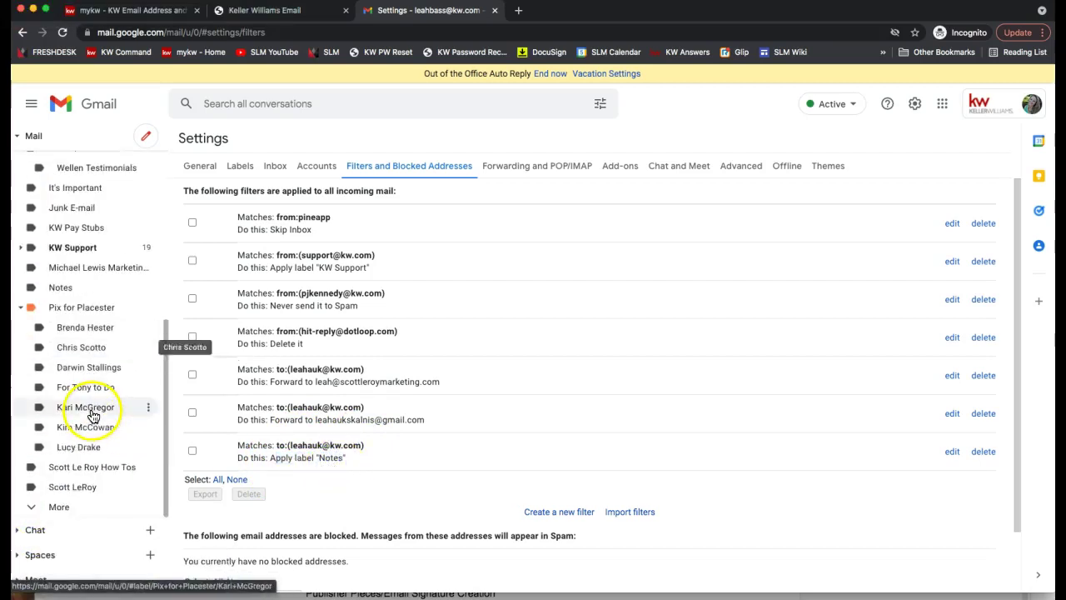
click(59, 507)
scroll(71, 433, down, 1)
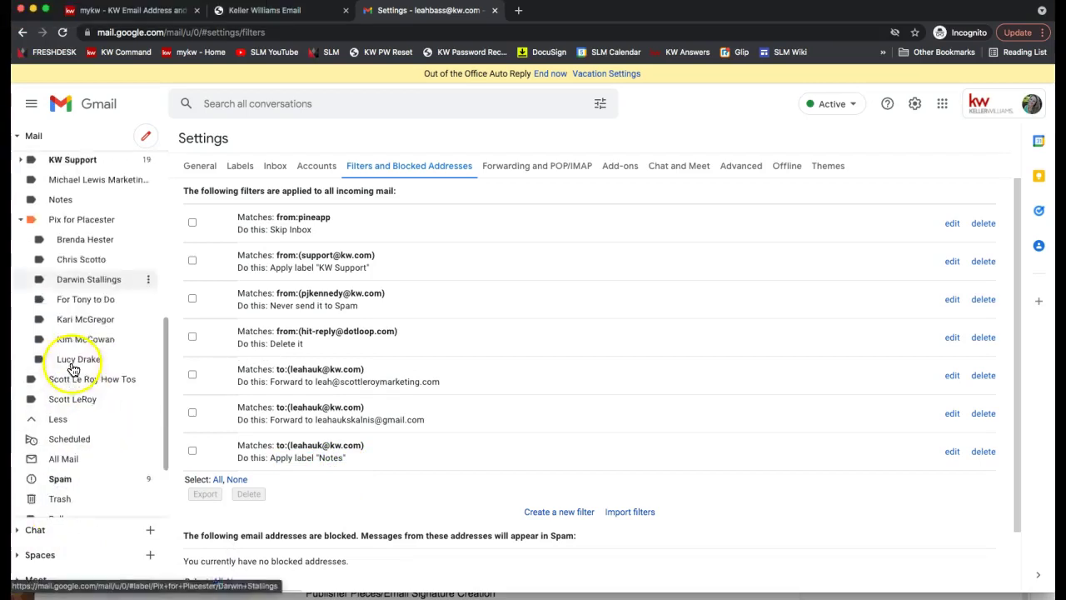
scroll(79, 371, down, 1)
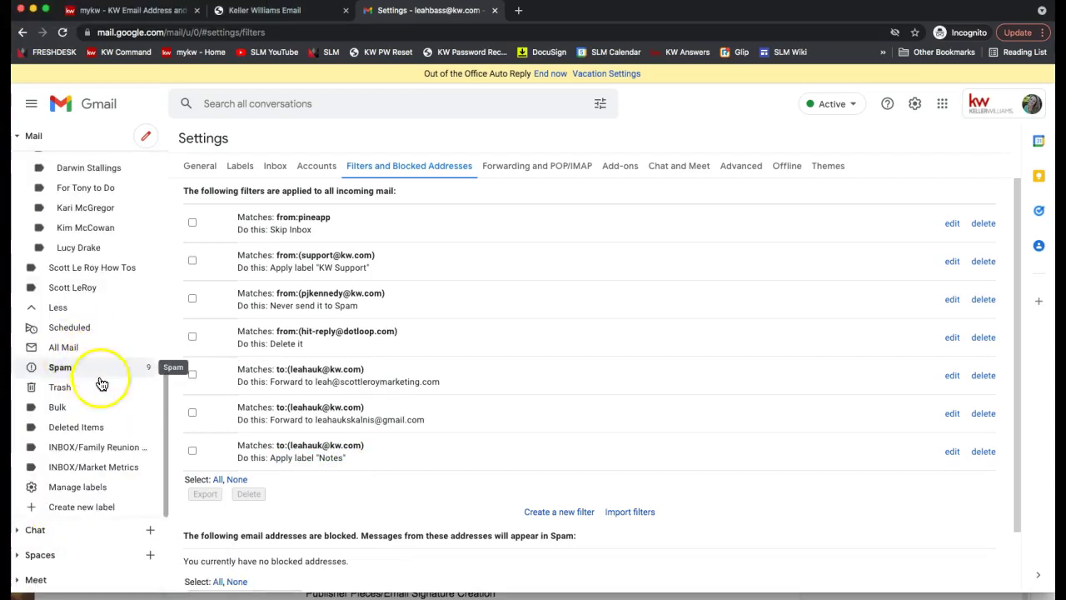
click(80, 513)
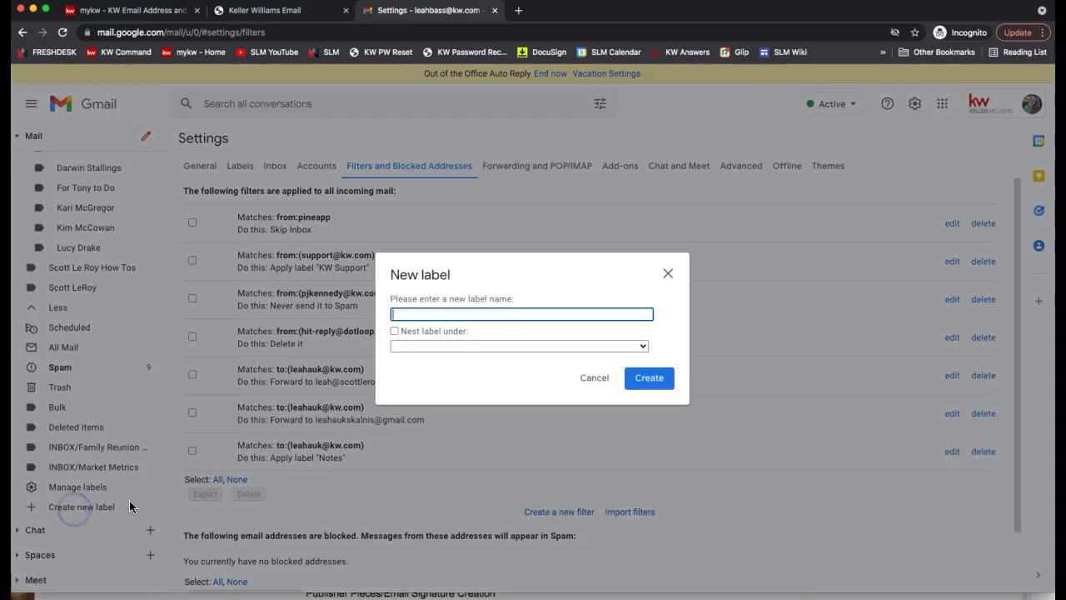
click(669, 275)
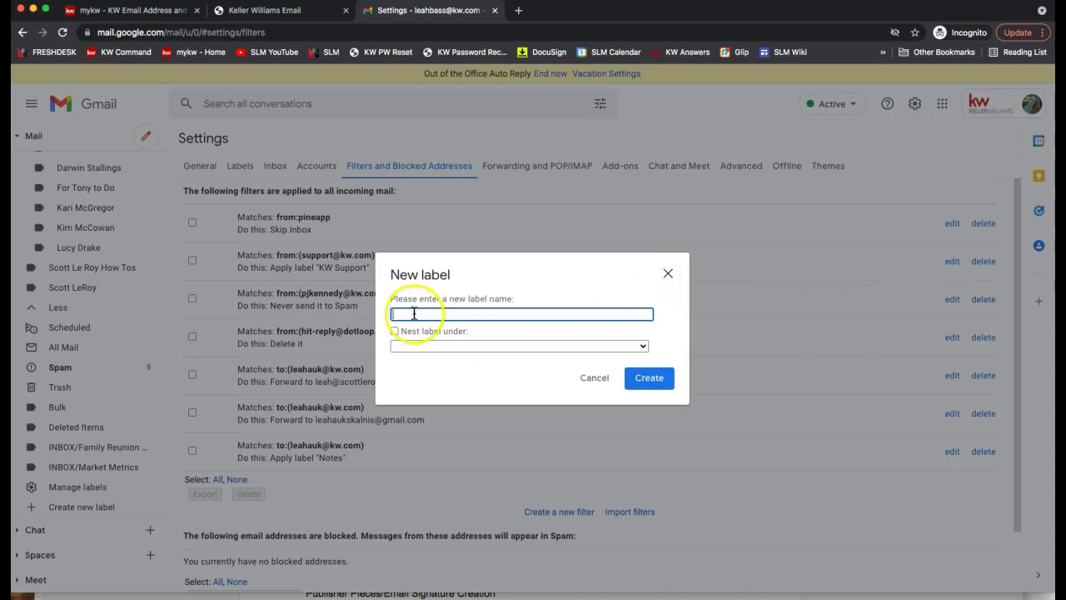
click(669, 275)
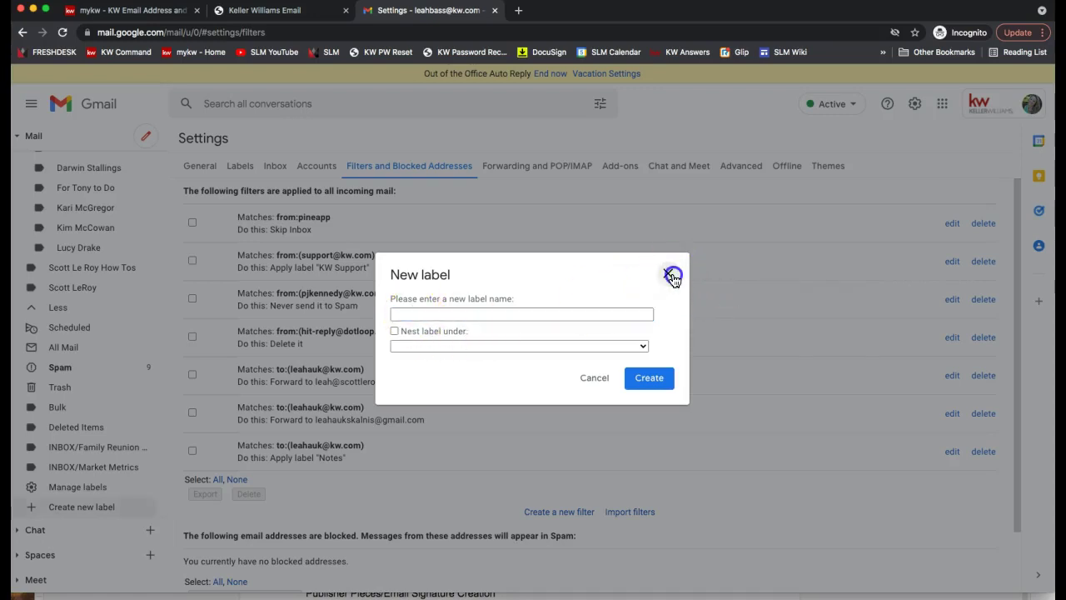